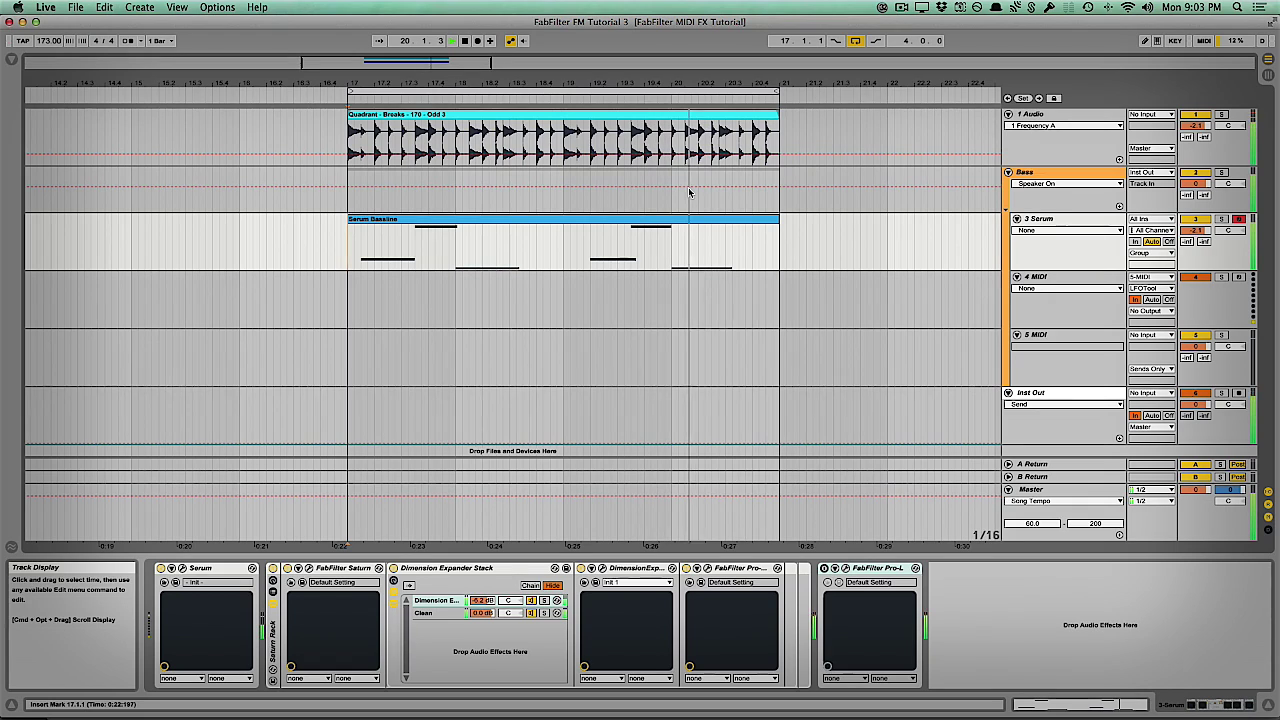
Stop playback, bypass the Saturn Rack on the Serum track and switch on FabFilter Pro-L.
{"action": "key", "text": "space"}
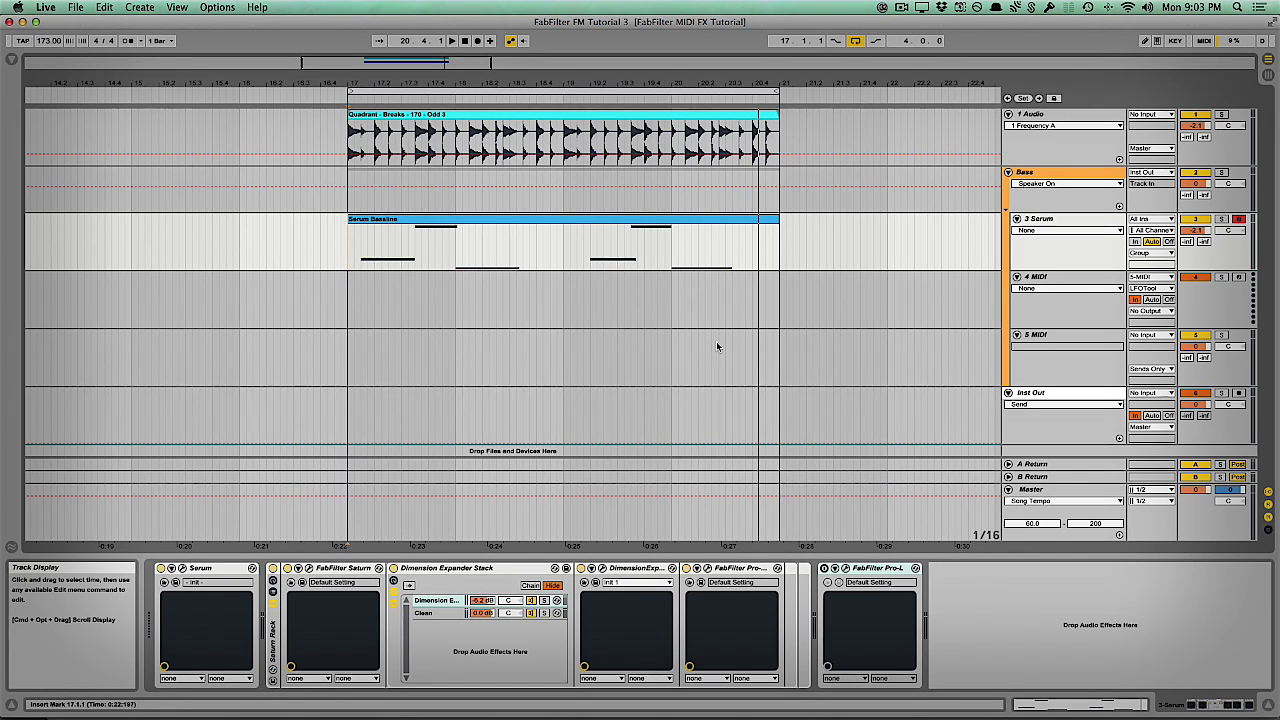
{"action": "left_click", "coordinate": [272, 569]}
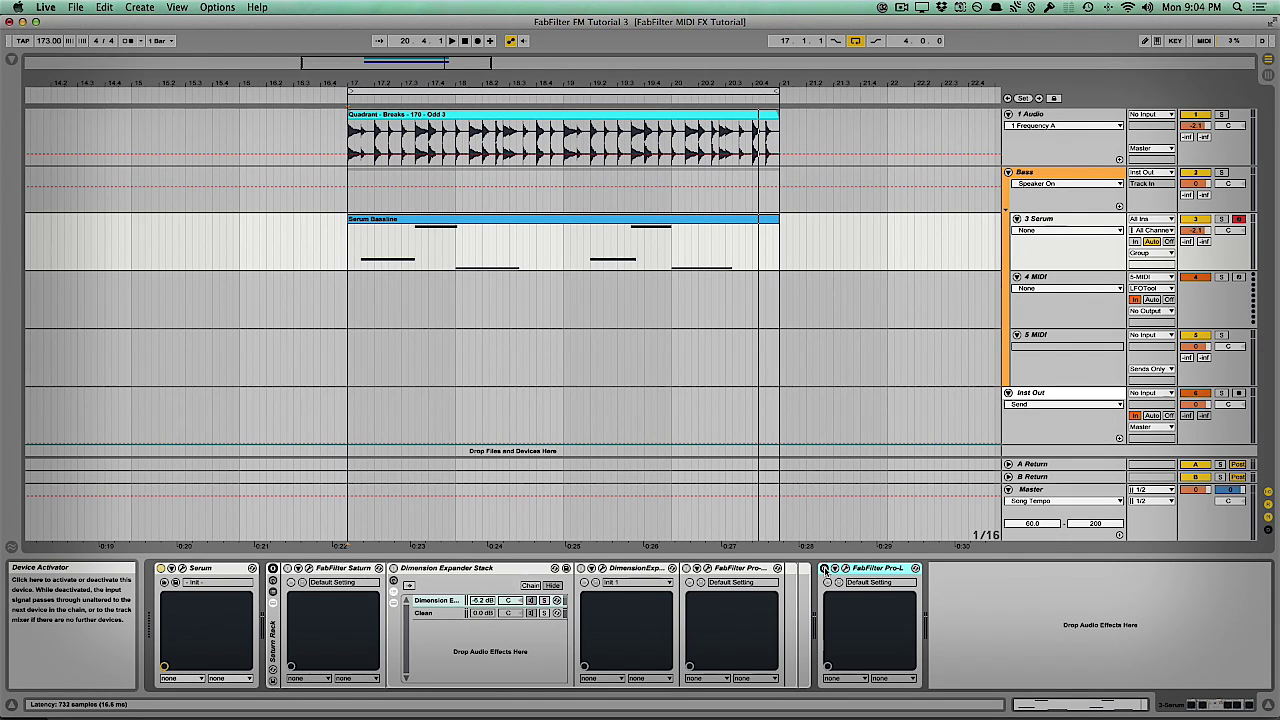
{"action": "left_click", "coordinate": [824, 569]}
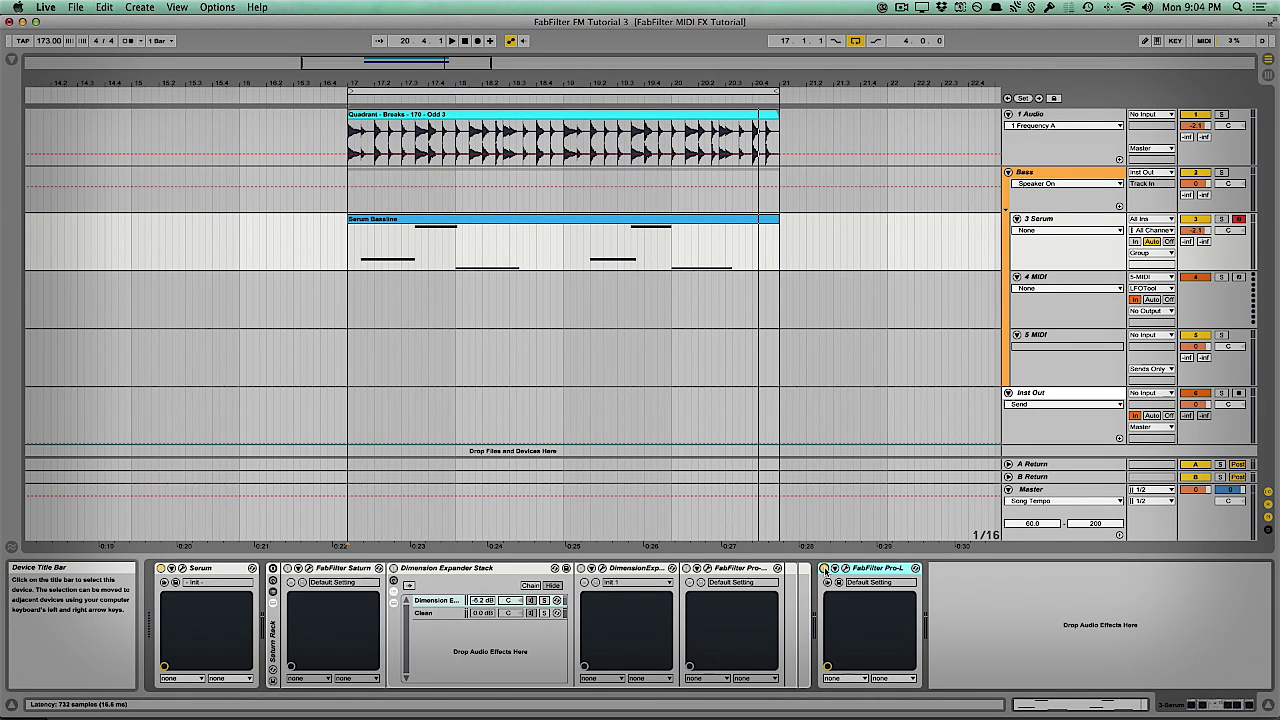
Solo the Serum track and play its dry bassline on its own.
{"action": "left_click", "coordinate": [1221, 219]}
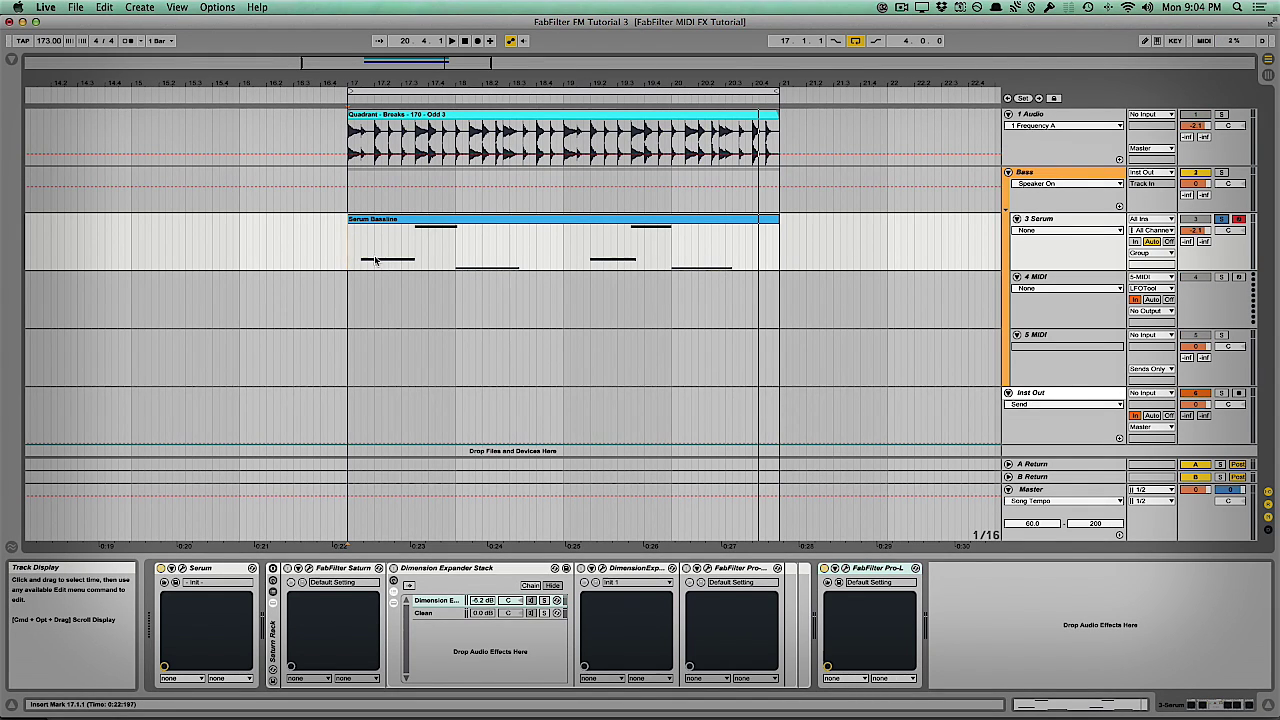
{"action": "key", "text": "space"}
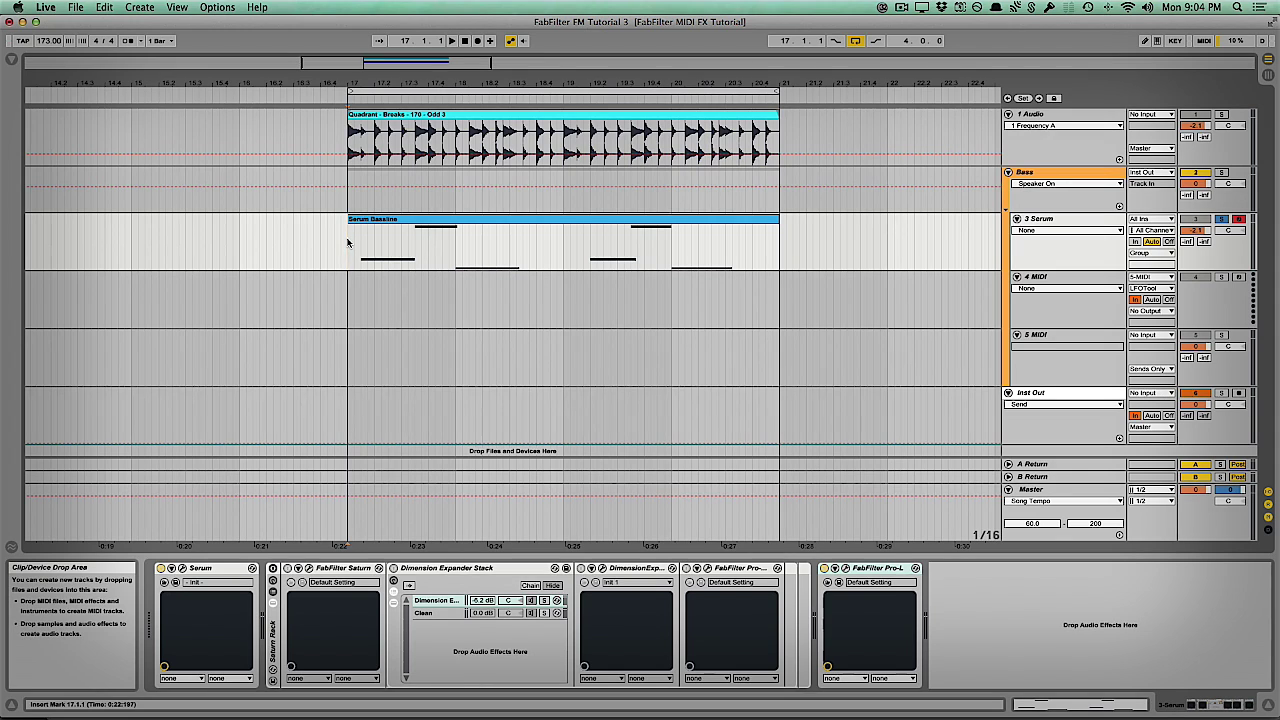
{"action": "key", "text": "space"}
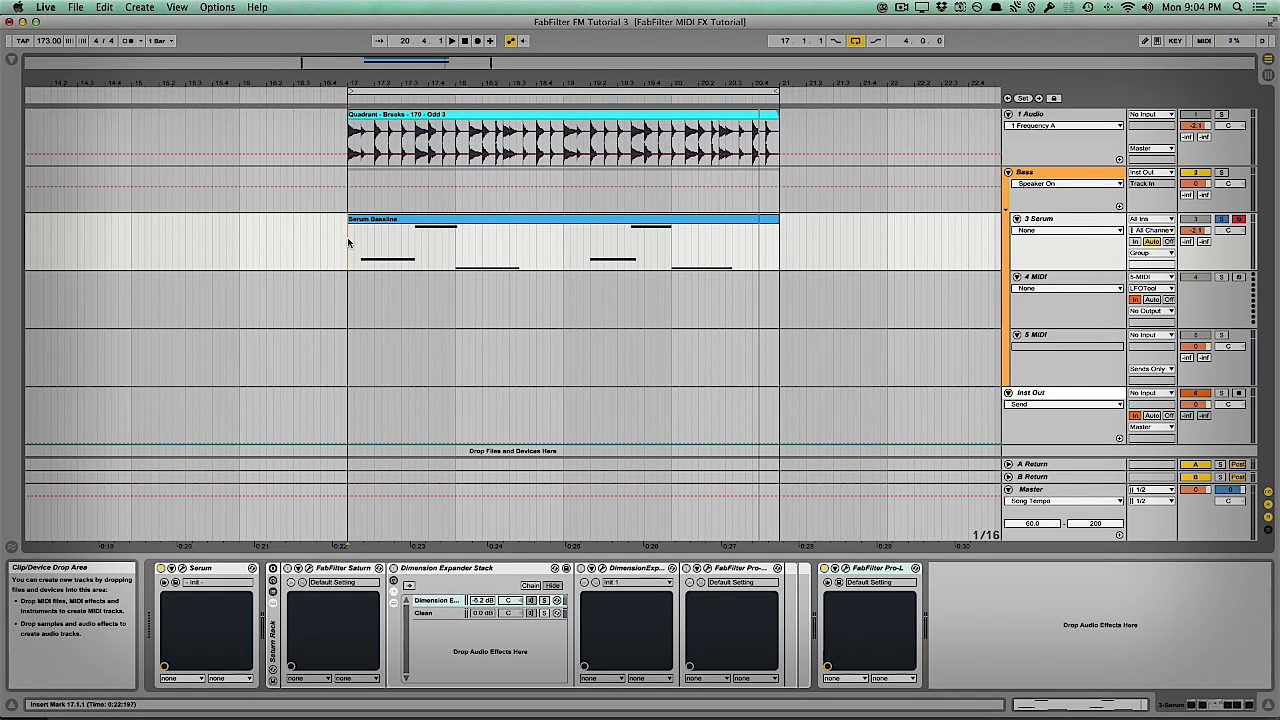
Open the Serum synth to examine its oscillator, FM and LFO settings, and close it.
{"action": "left_click", "coordinate": [181, 568]}
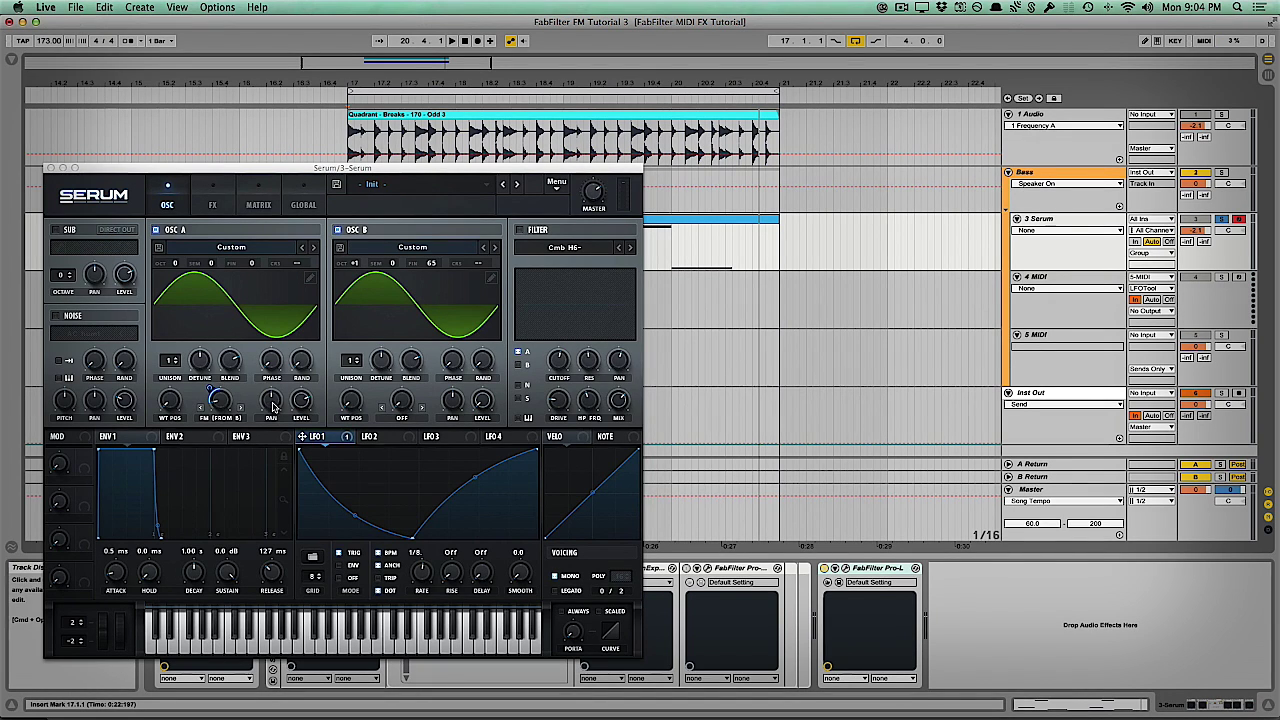
{"action": "left_click_drag", "start_coordinate": [373, 169], "coordinate": [520, 100]}
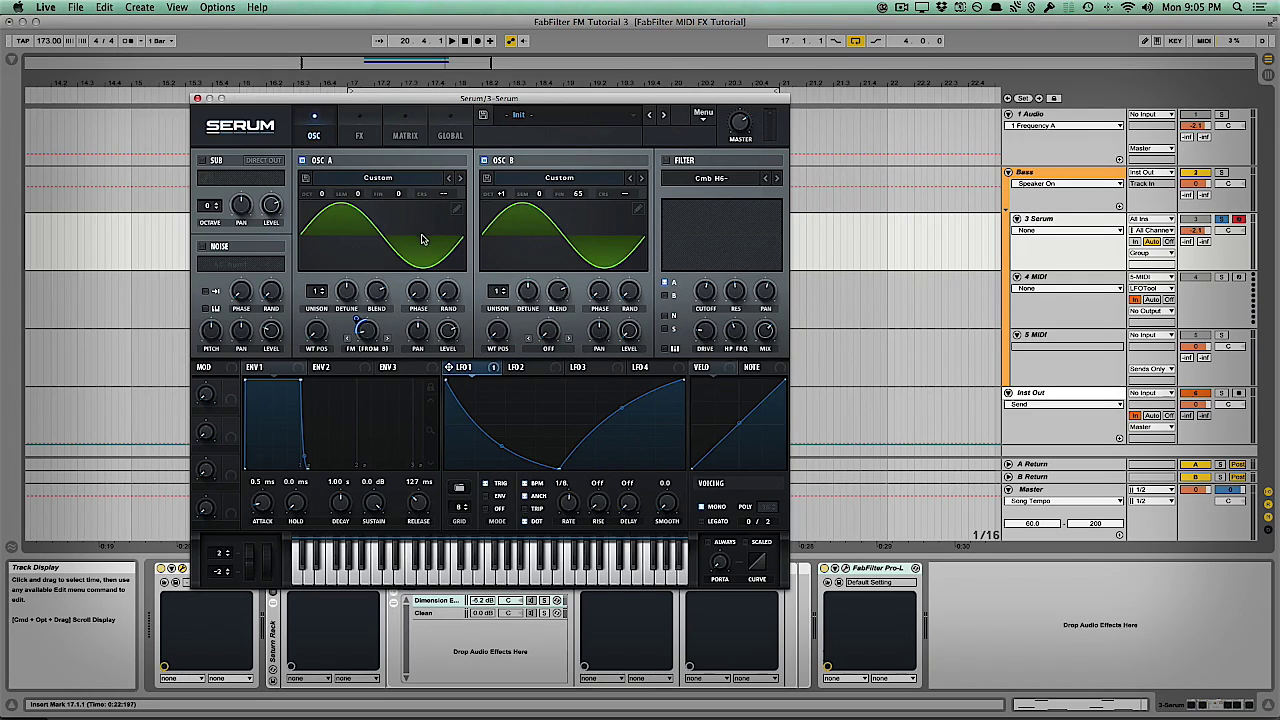
{"action": "left_click", "coordinate": [197, 98]}
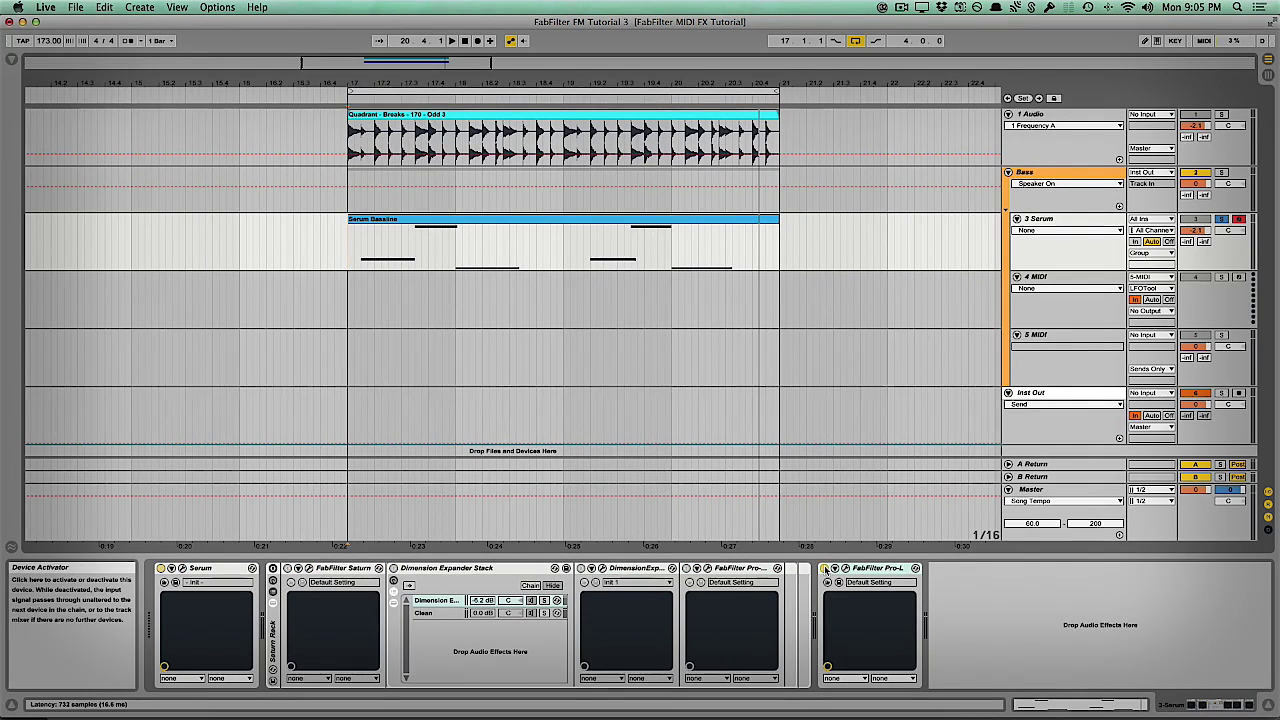
Switch off Pro-L, bypass the Dimension Expander Stack with the Saturn Rack enabled, and audition the bassline.
{"action": "left_click", "coordinate": [825, 568]}
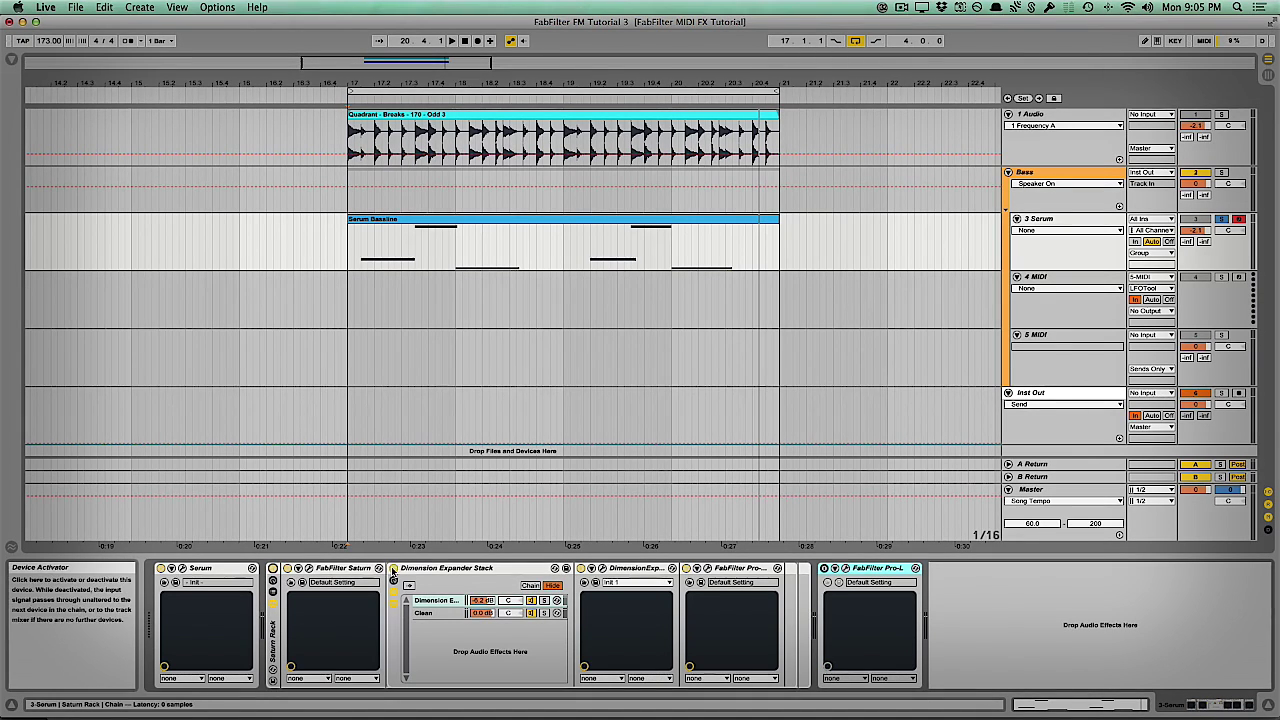
{"action": "left_click", "coordinate": [393, 568]}
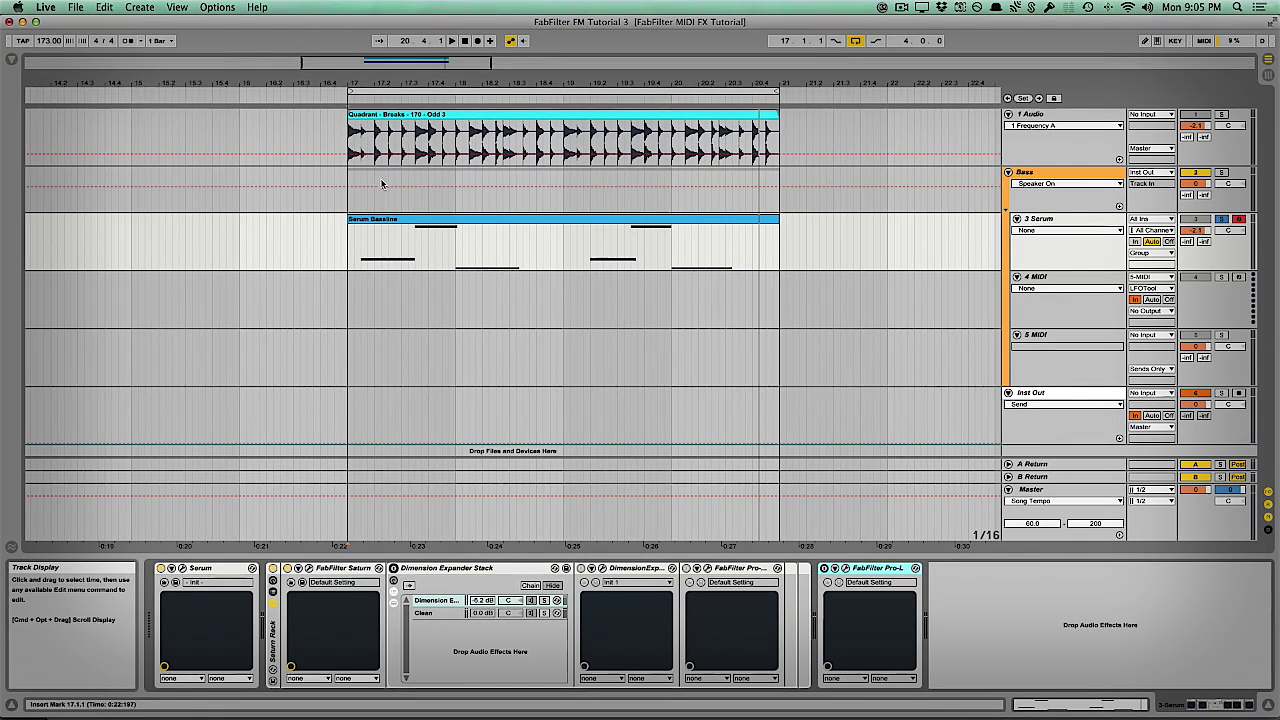
{"action": "key", "text": "space"}
{"action": "key", "text": "space"}
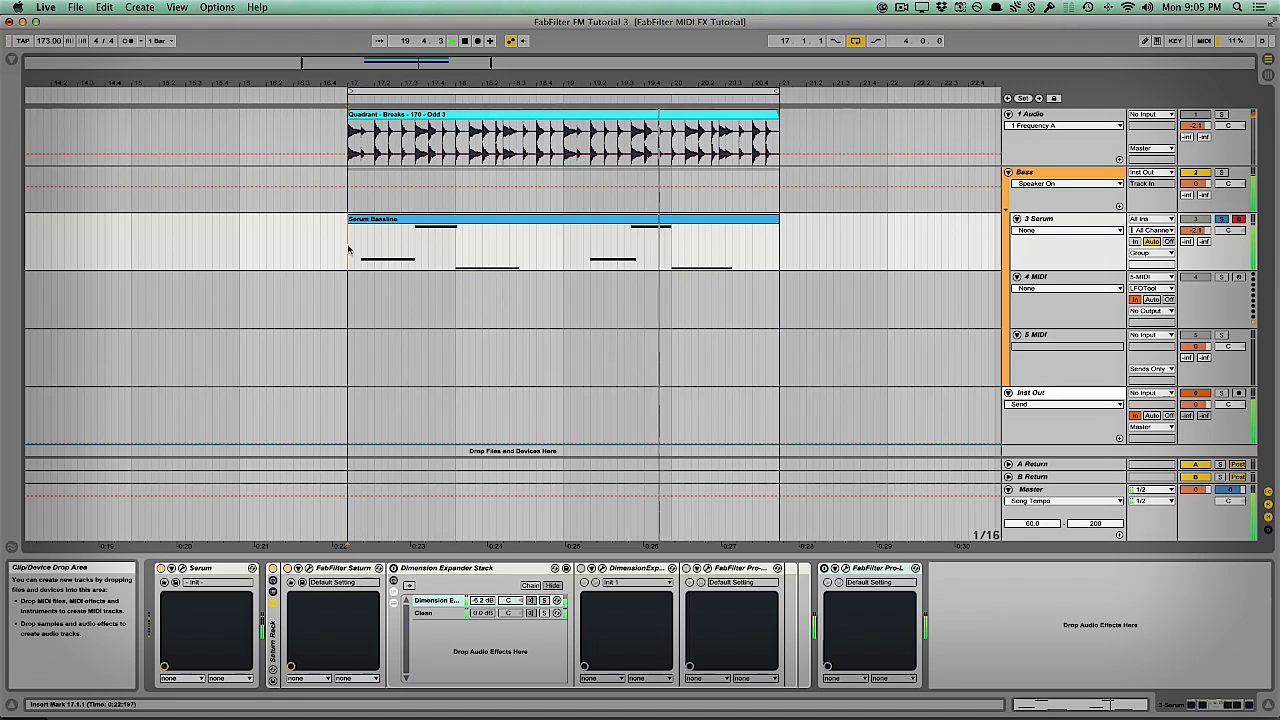
{"action": "key", "text": "space"}
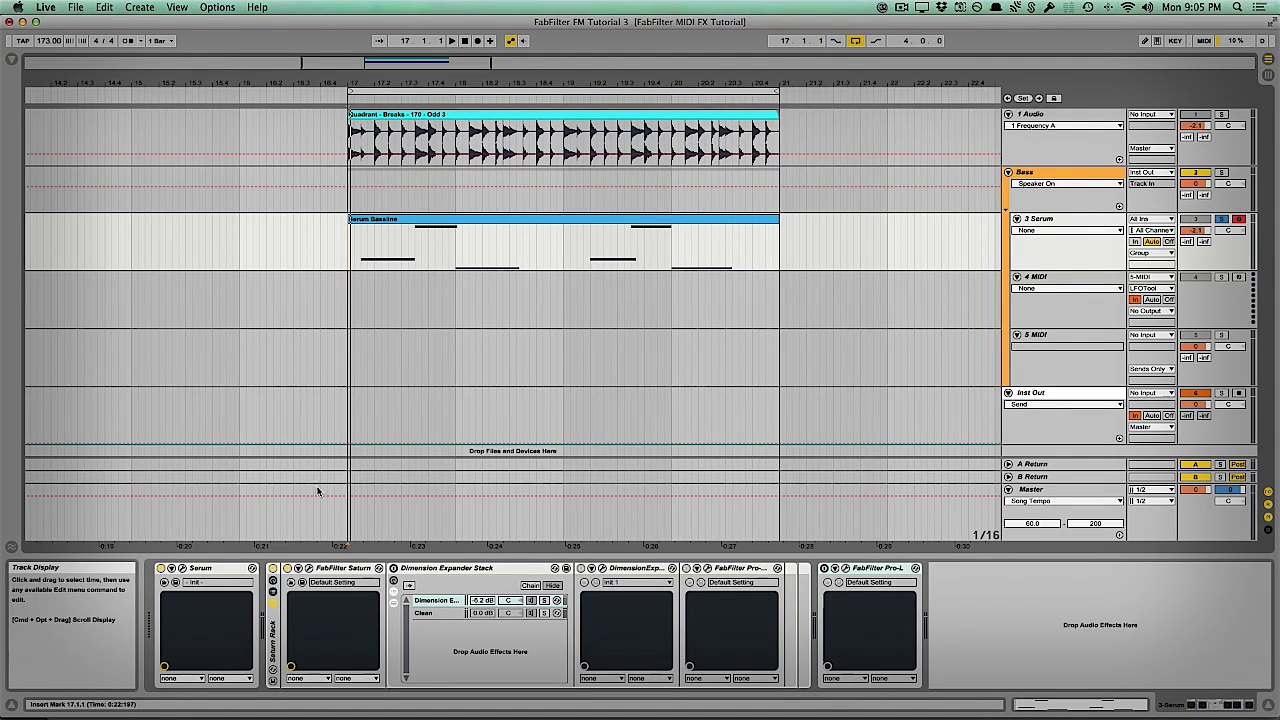
Open FabFilter Saturn on the Serum track and play the bassline to watch its spectrum across the three bands.
{"action": "left_click", "coordinate": [310, 568]}
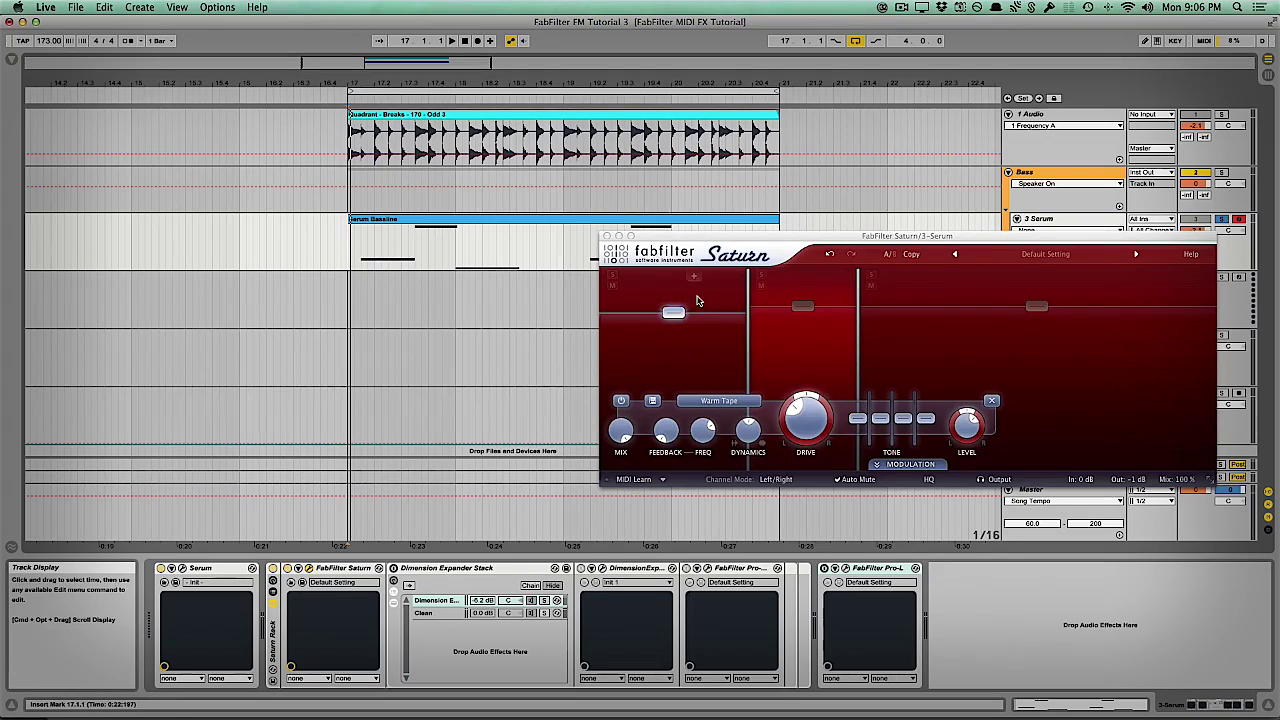
{"action": "left_click_drag", "start_coordinate": [750, 238], "coordinate": [542, 133]}
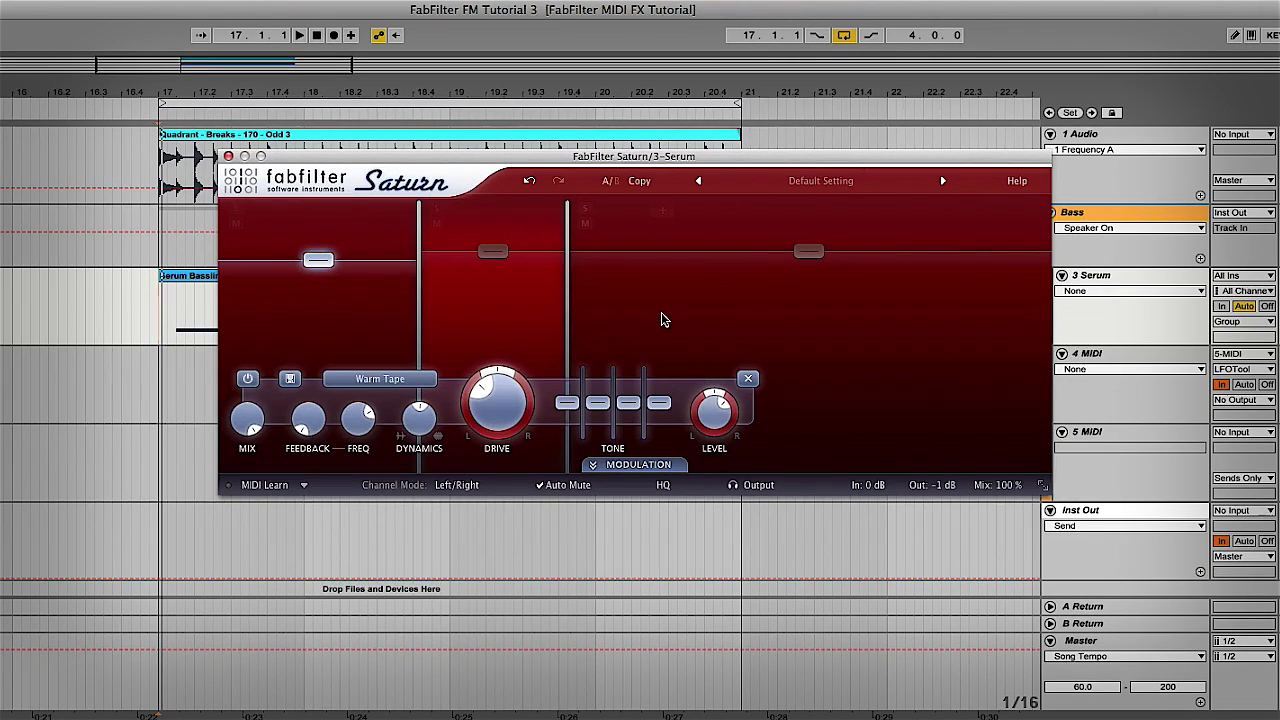
{"action": "key", "text": "space"}
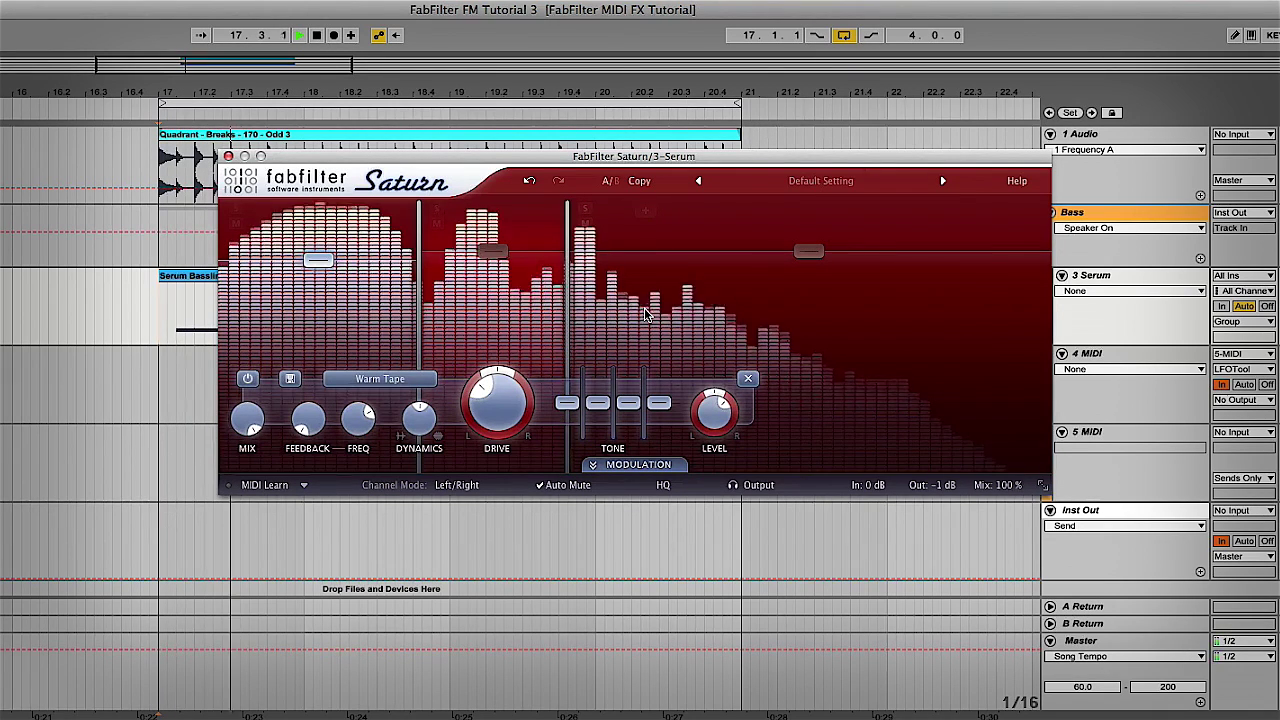
{"action": "key", "text": "space"}
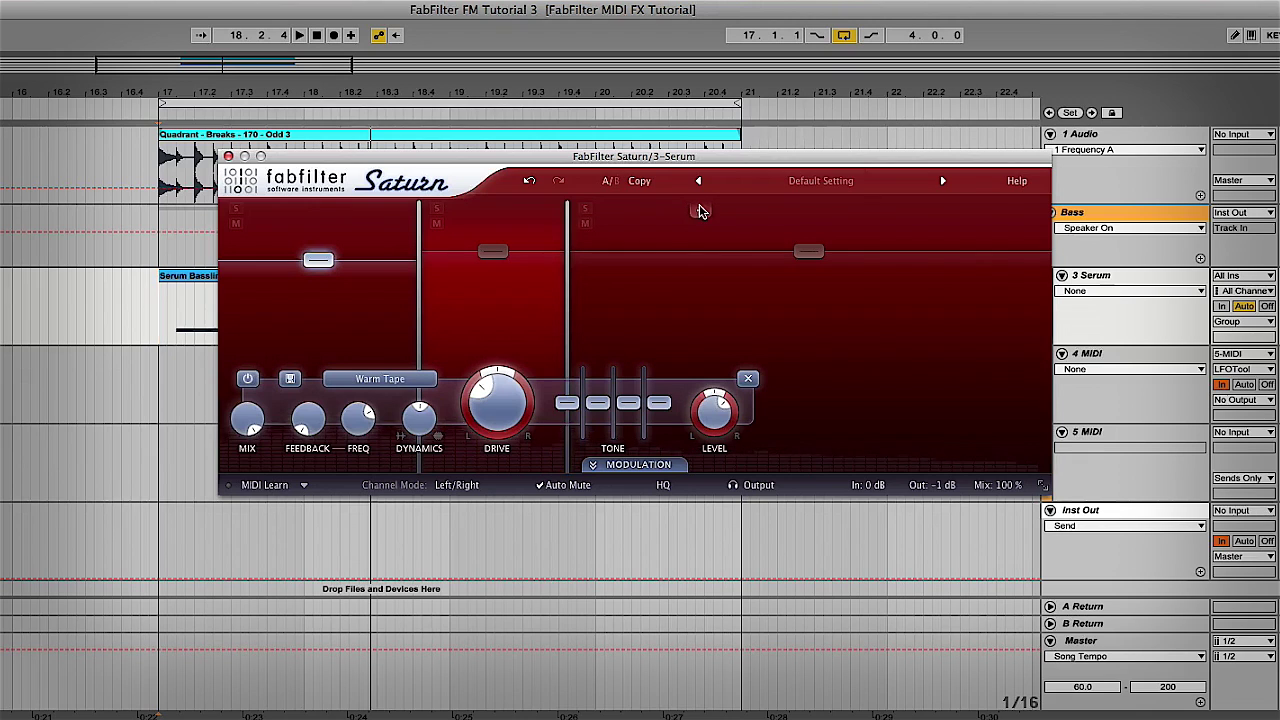
Examine the distortion settings of Saturn's high, low and middle bands in turn.
{"action": "left_click", "coordinate": [529, 181]}
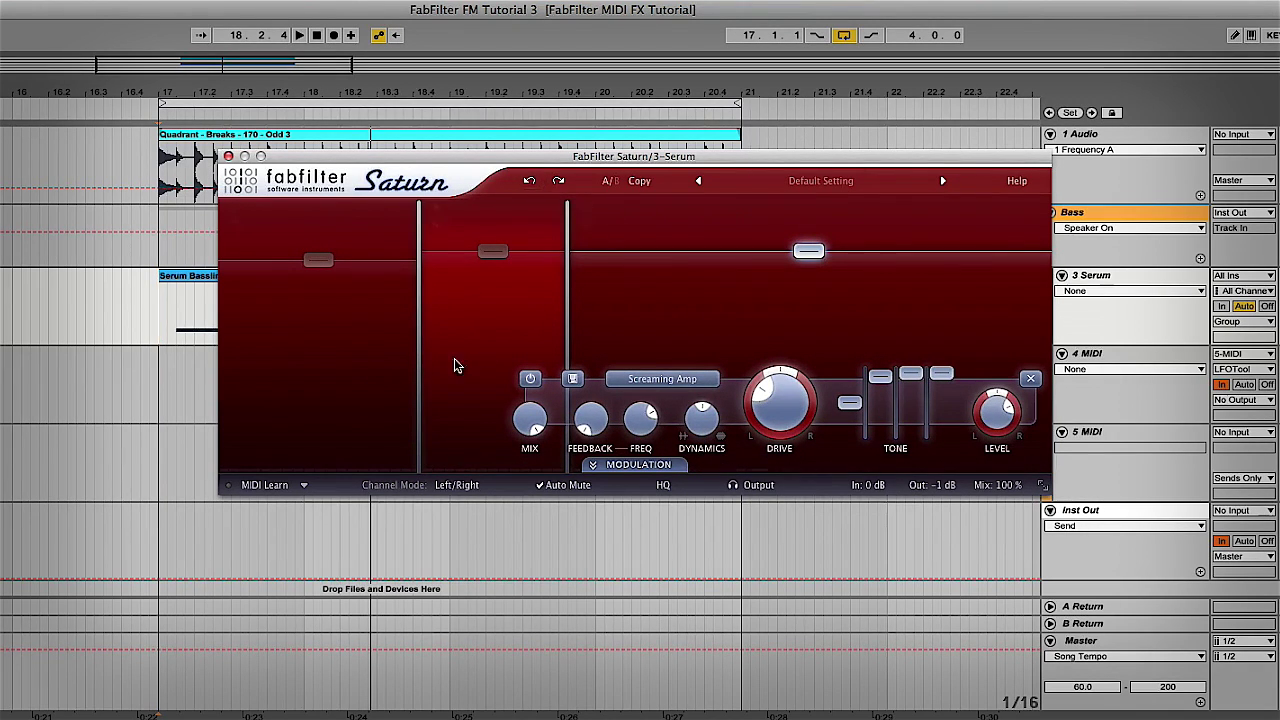
{"action": "left_click", "coordinate": [358, 363]}
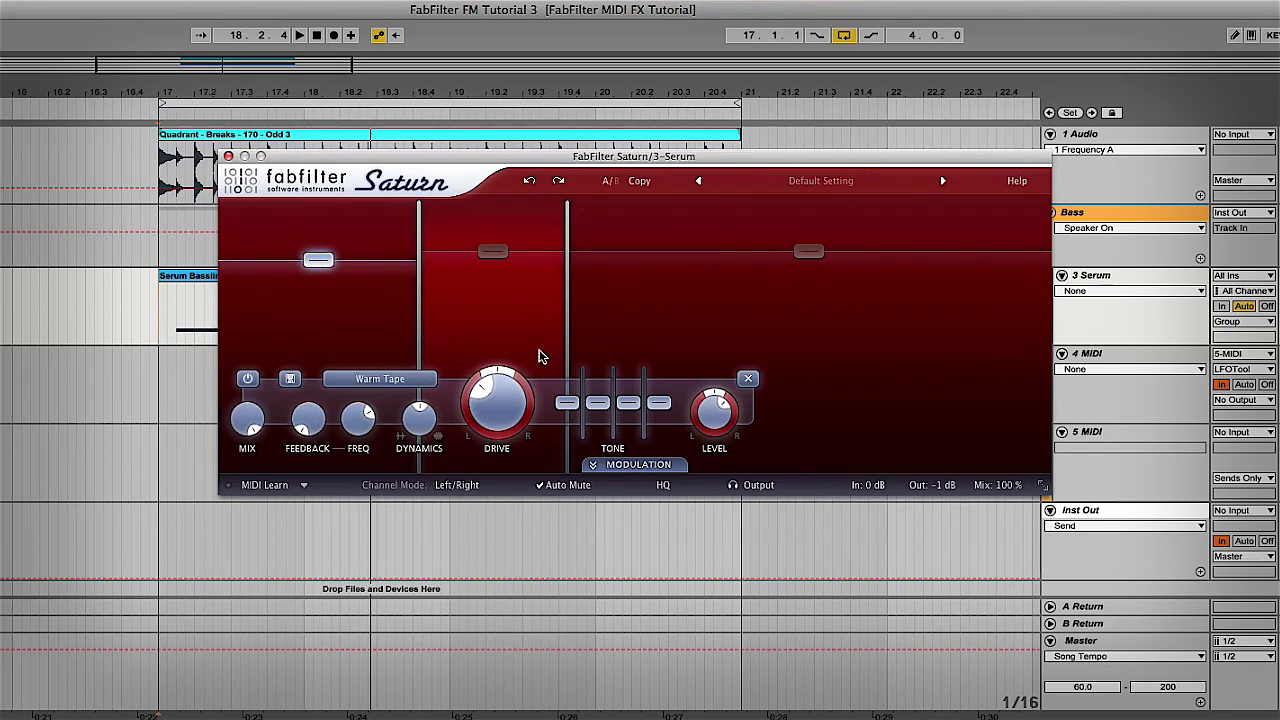
{"action": "left_click", "coordinate": [530, 328]}
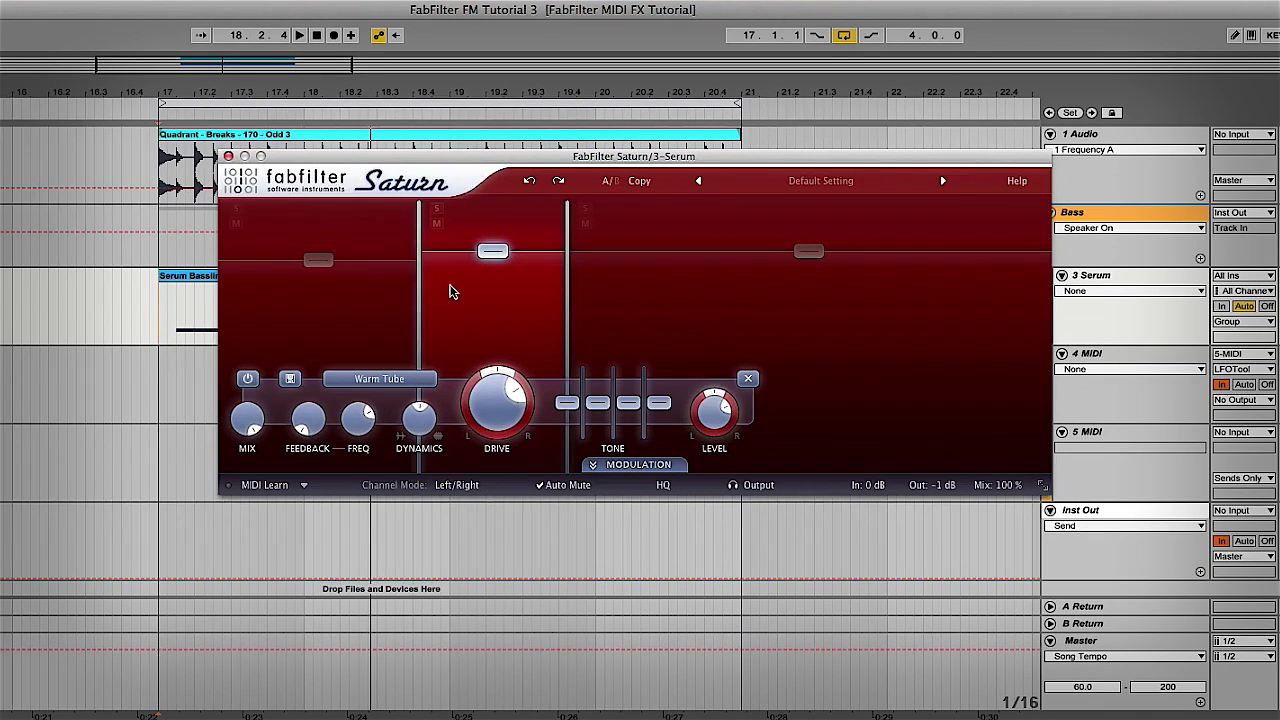
Solo Saturn's low band, audition it and review its Warm Tape distortion style.
{"action": "left_click", "coordinate": [236, 209]}
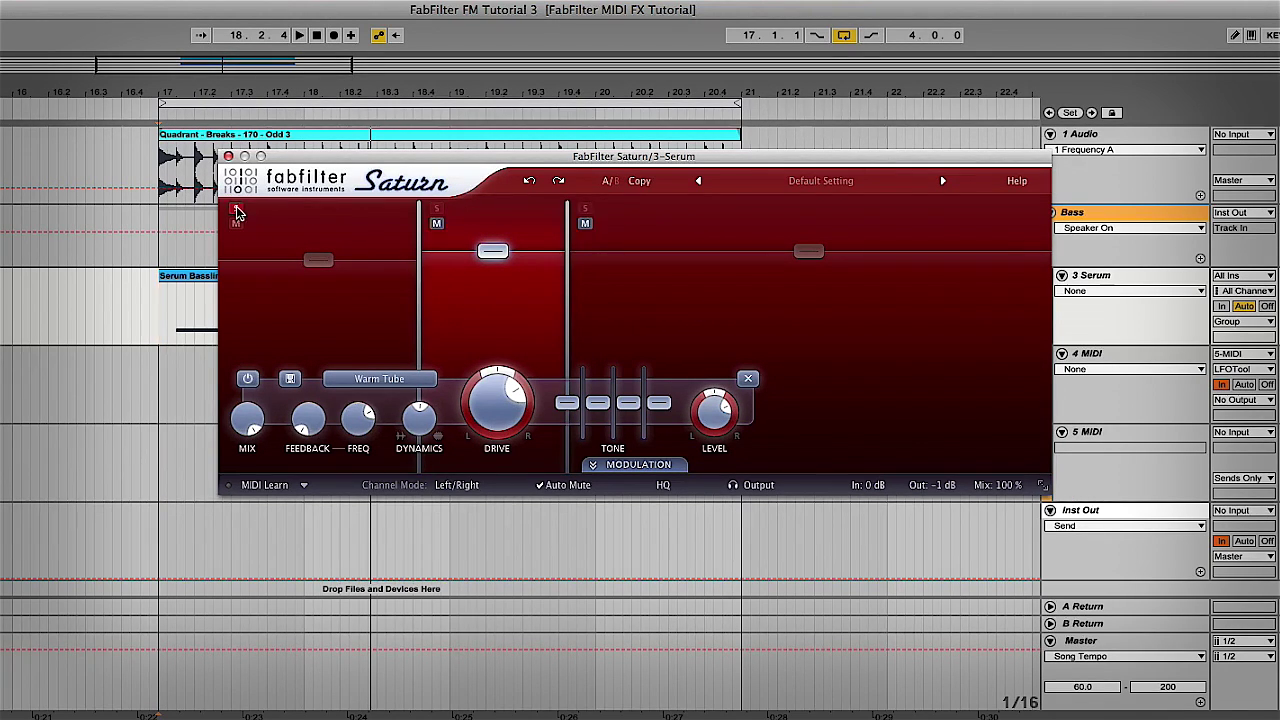
{"action": "key", "text": "space"}
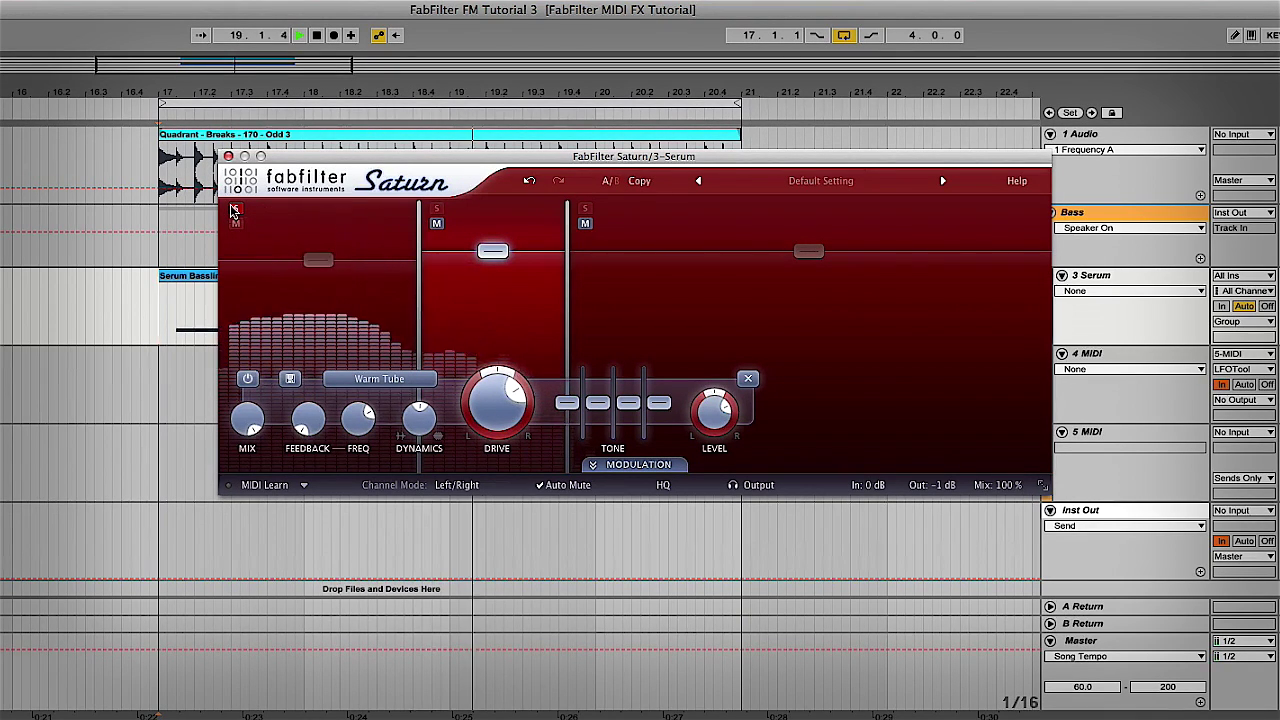
{"action": "key", "text": "space"}
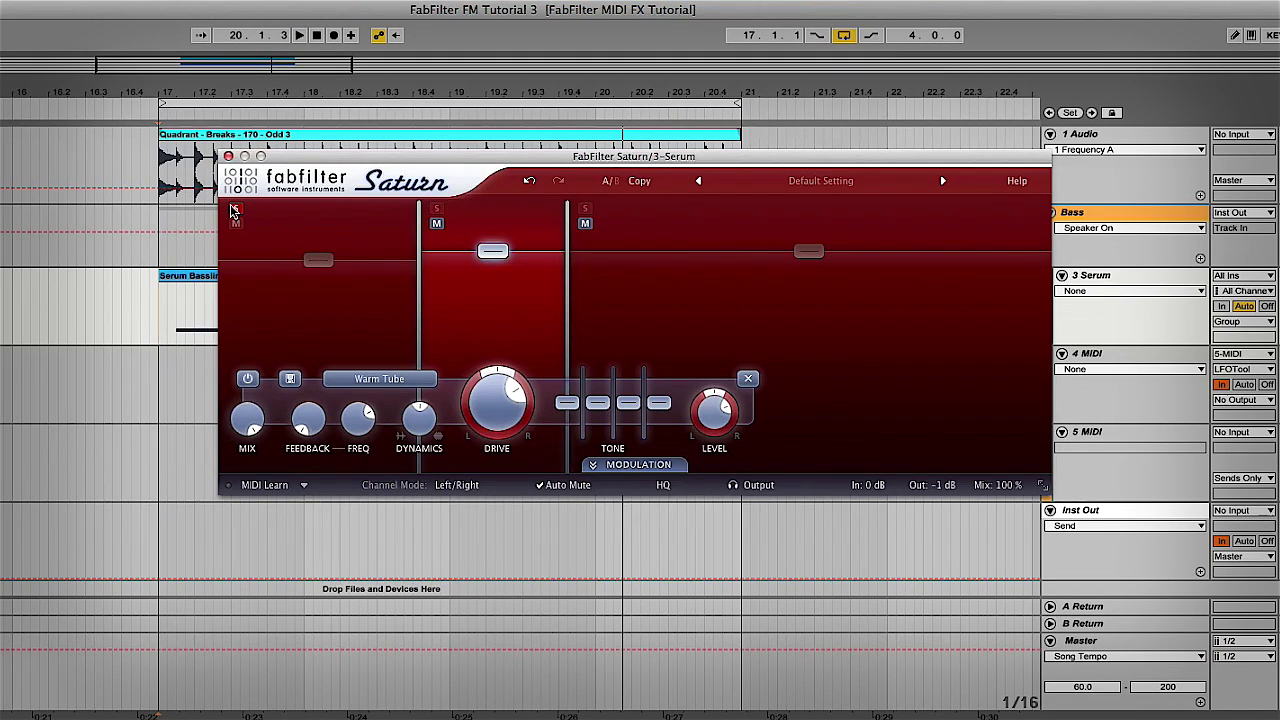
{"action": "left_click", "coordinate": [234, 209]}
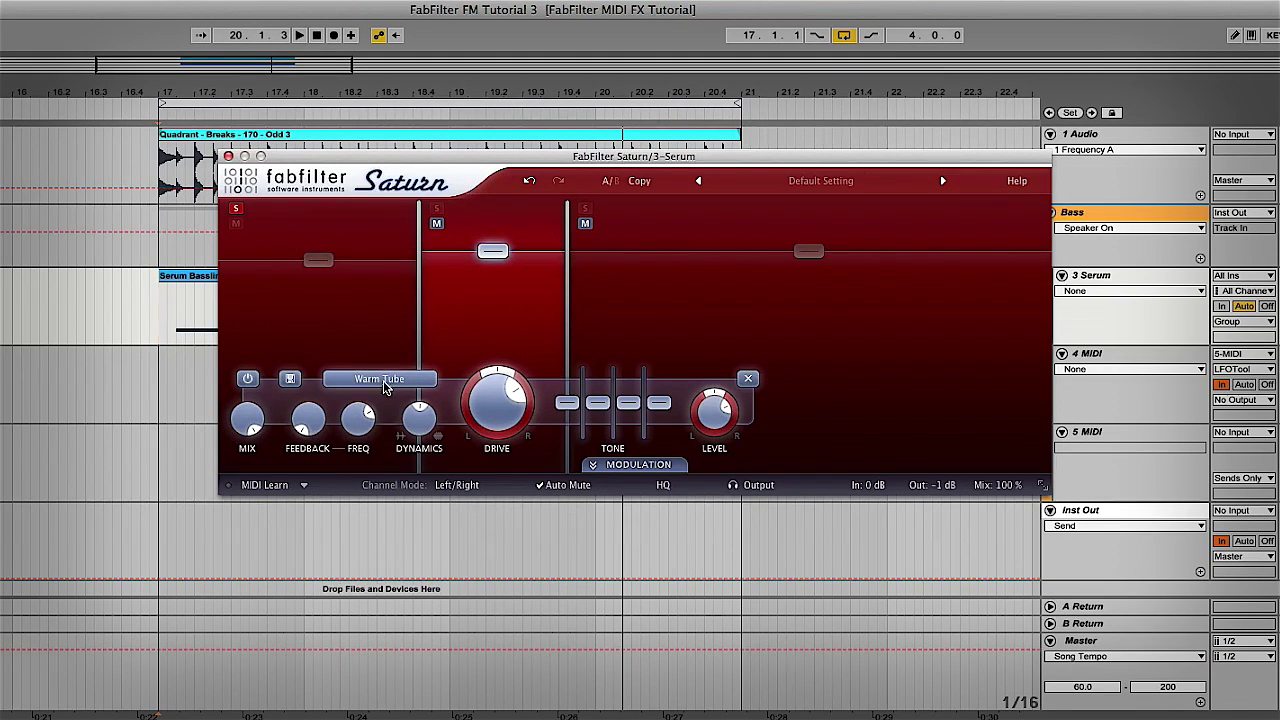
{"action": "left_click", "coordinate": [335, 285]}
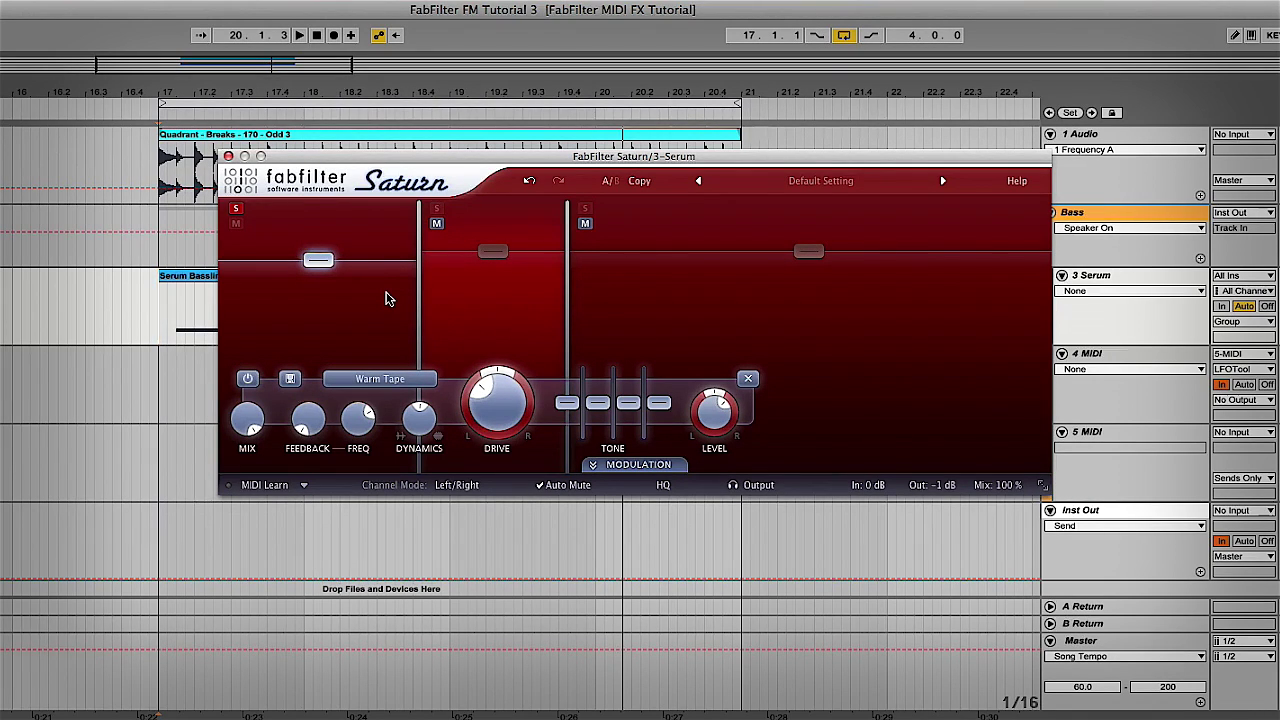
{"action": "left_click", "coordinate": [405, 382]}
{"action": "left_click", "coordinate": [392, 317]}
Audition Saturn's middle band in solo and check its level, Warm Tube style and drive.
{"action": "left_click", "coordinate": [488, 320]}
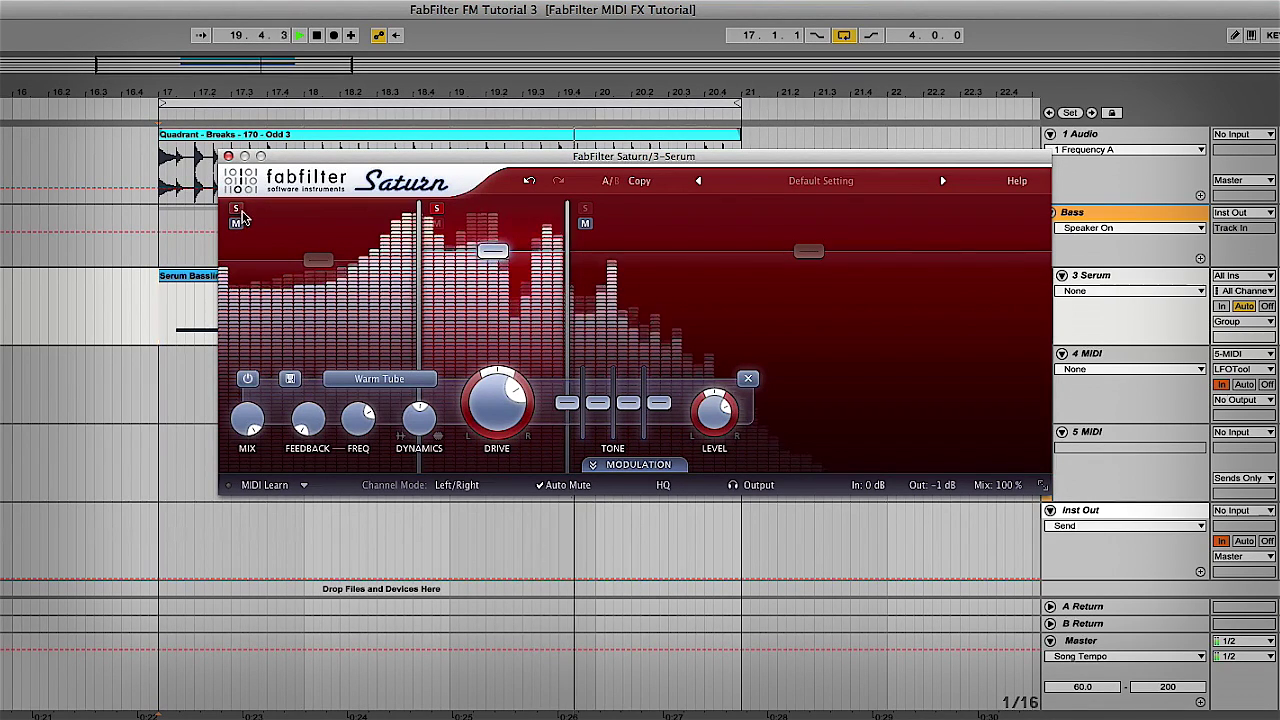
{"action": "key", "text": "space"}
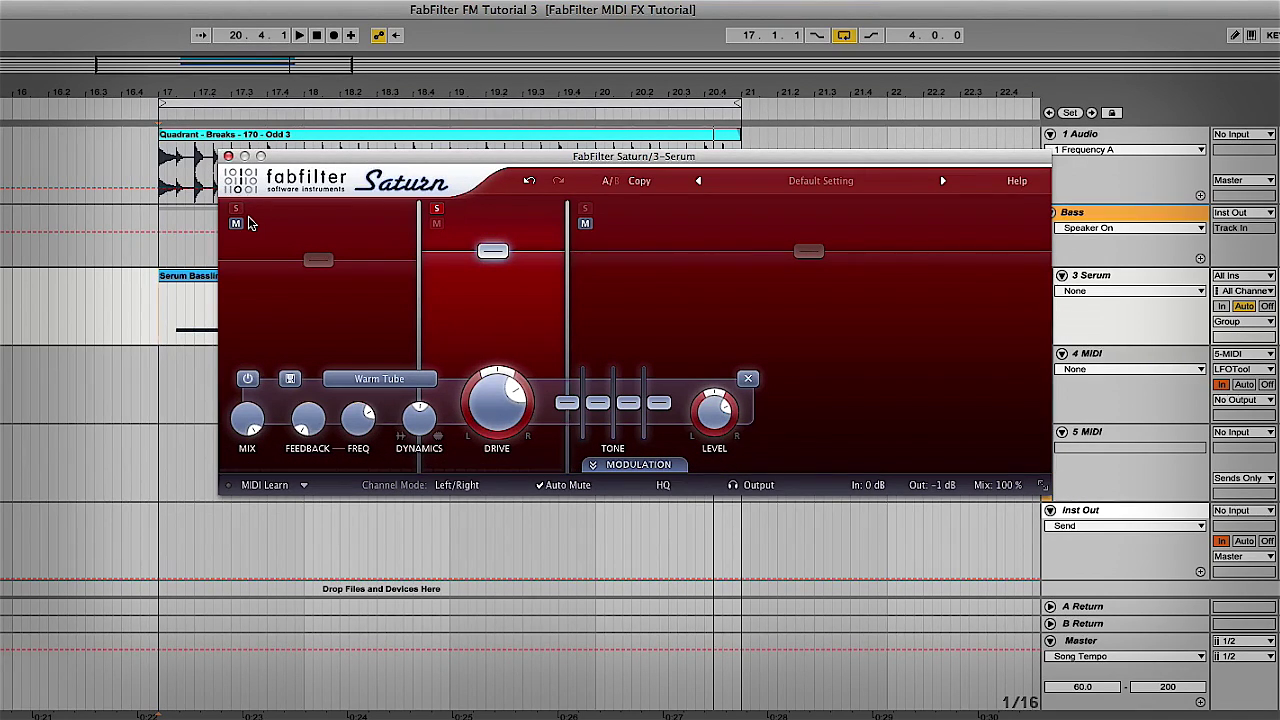
{"action": "mouse_move", "coordinate": [512, 253]}
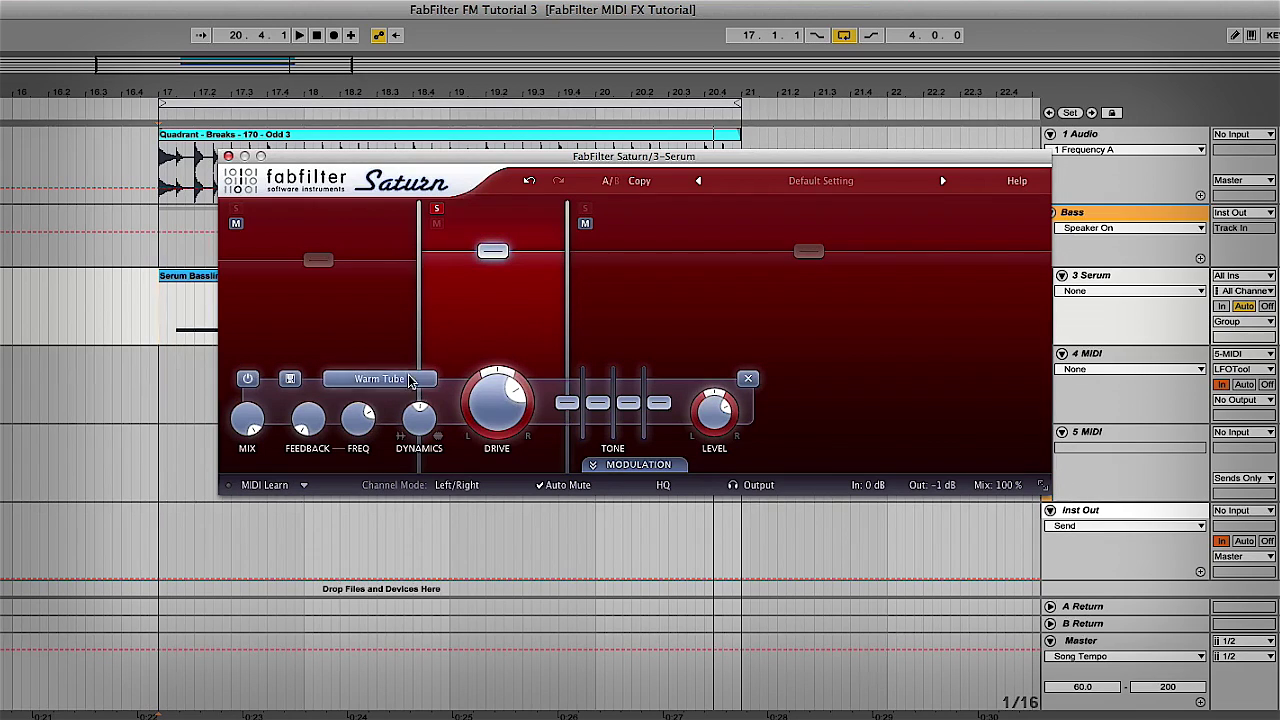
{"action": "mouse_move", "coordinate": [502, 382]}
Switch Saturn's solo from the middle band to the high band and play the bassline.
{"action": "left_click", "coordinate": [436, 208]}
{"action": "left_click", "coordinate": [585, 208]}
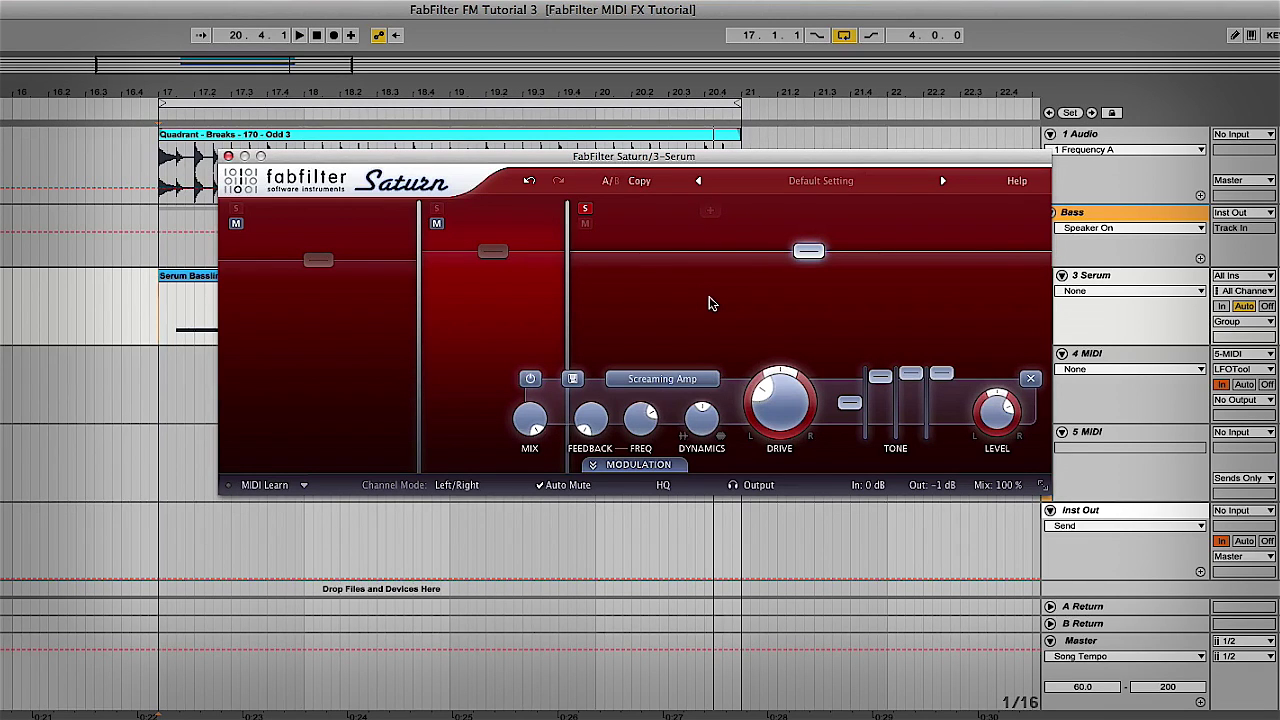
{"action": "key", "text": "space"}
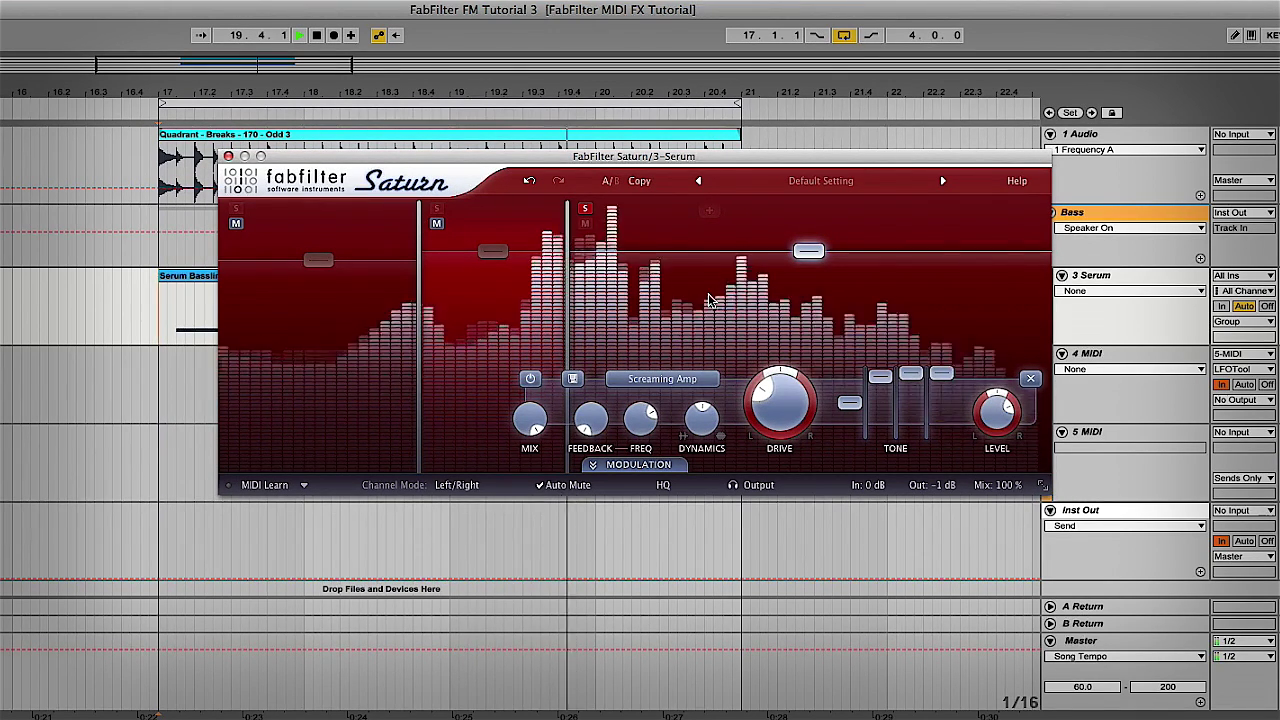
{"action": "key", "text": "space"}
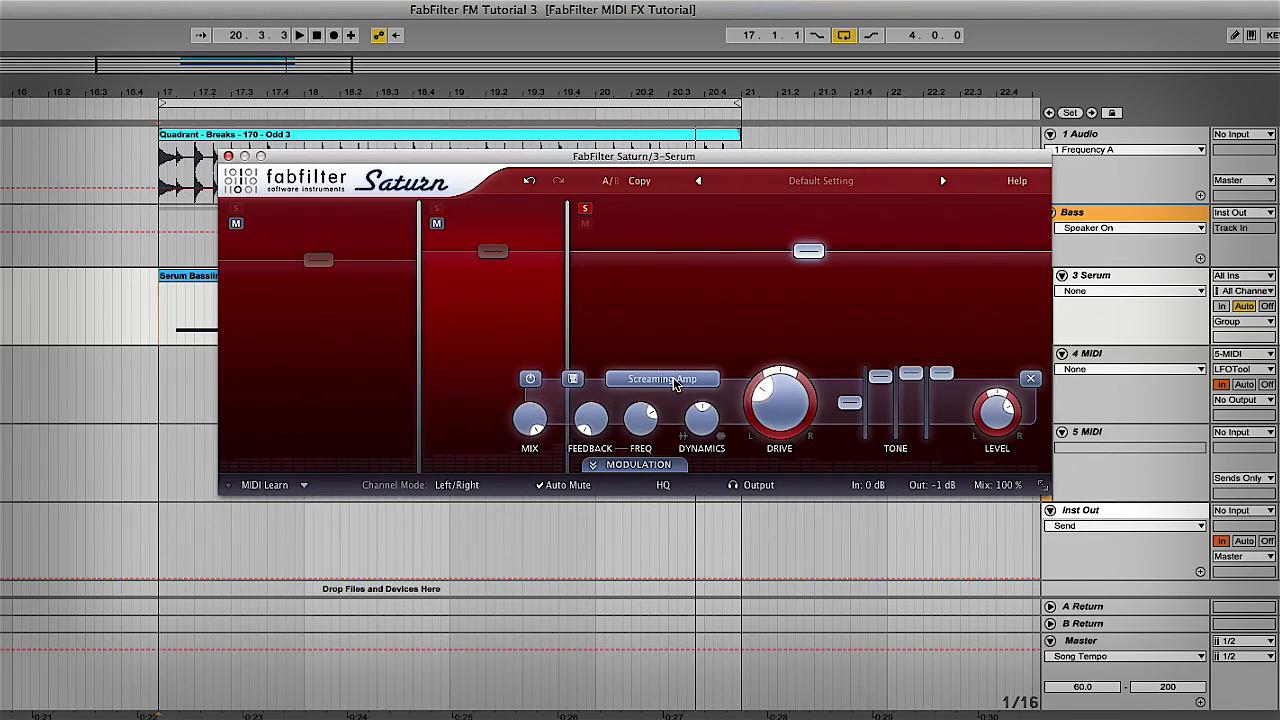
Check the high band's level and tone settings in Saturn and replay it in solo.
{"action": "mouse_move", "coordinate": [815, 254]}
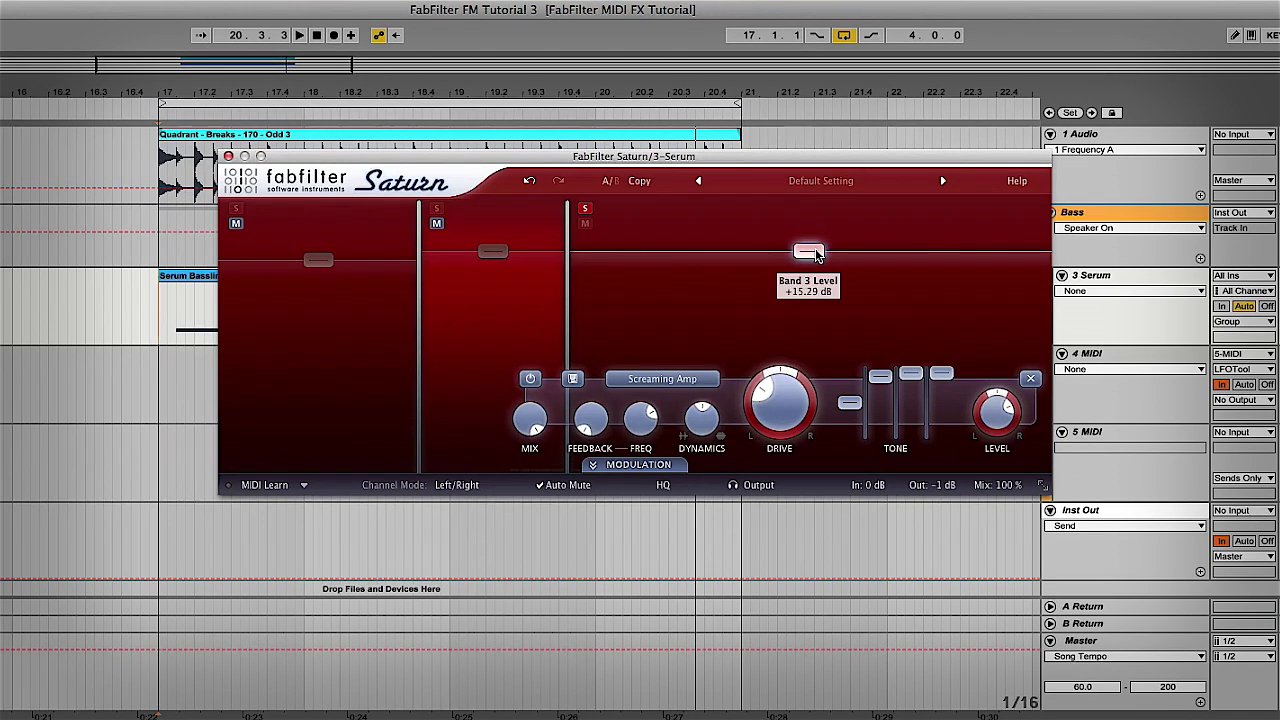
{"action": "mouse_move", "coordinate": [930, 372]}
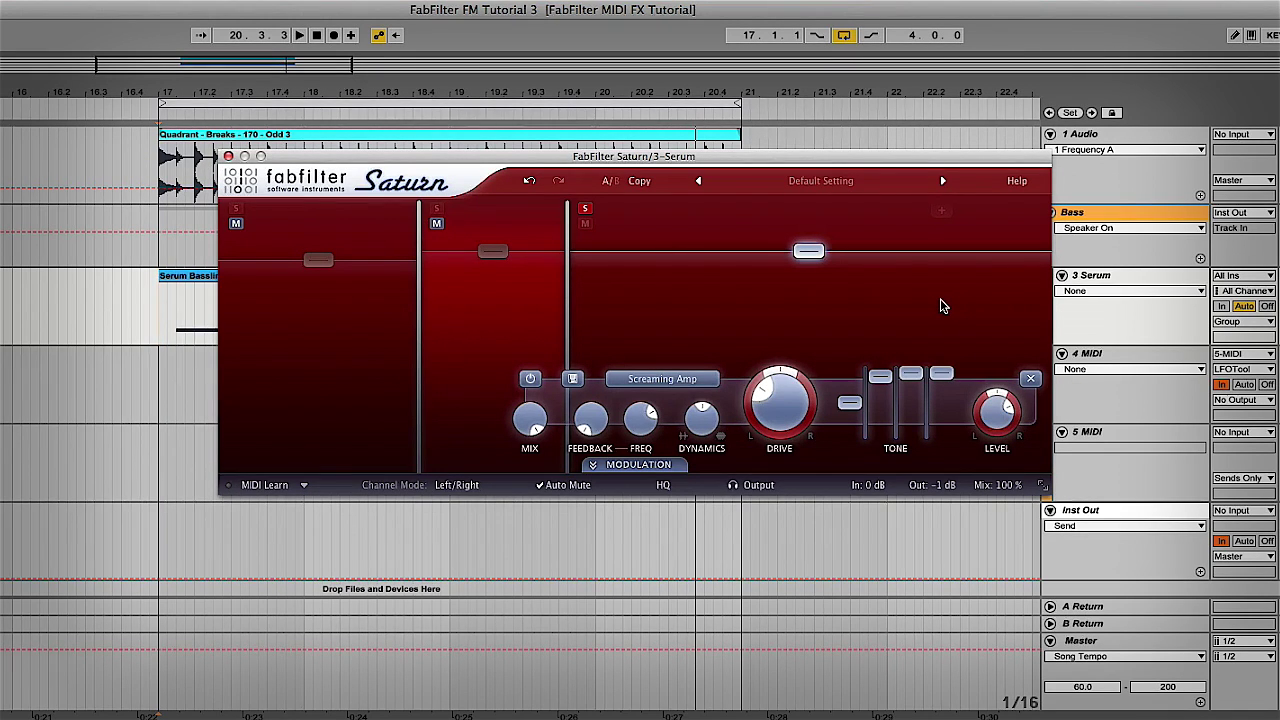
{"action": "key", "text": "space"}
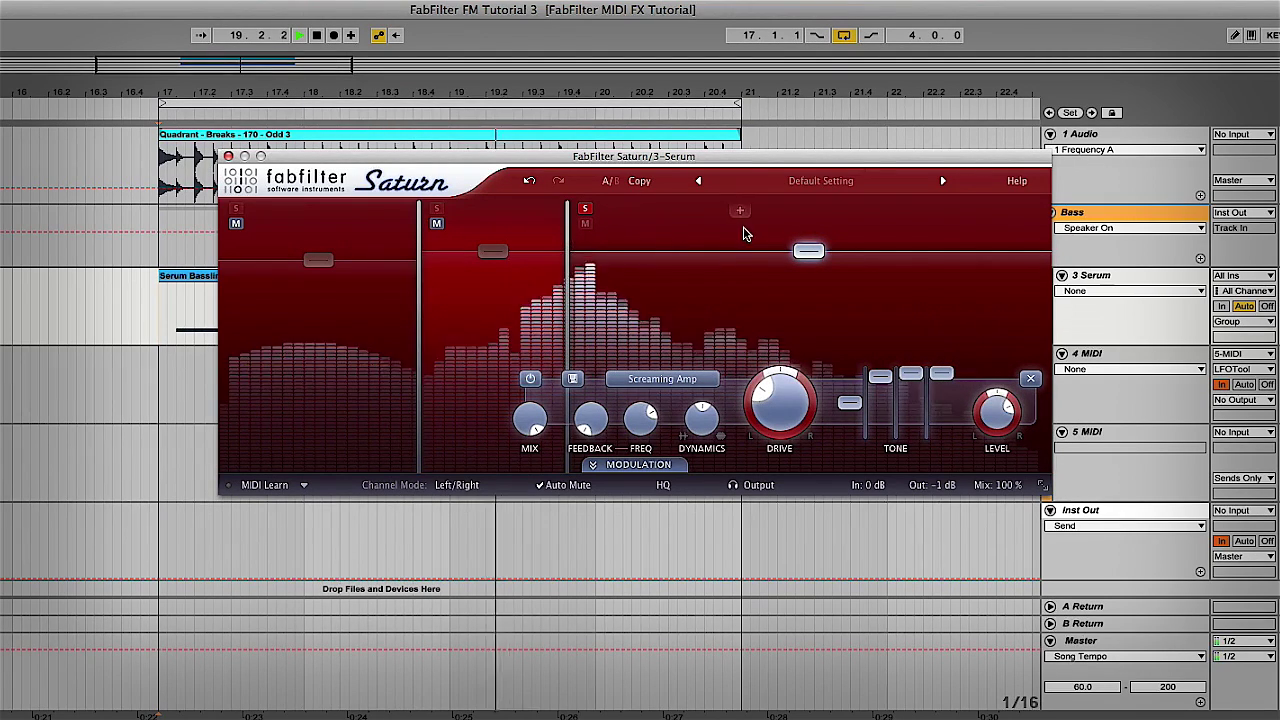
{"action": "left_click", "coordinate": [523, 103]}
{"action": "key", "text": "space"}
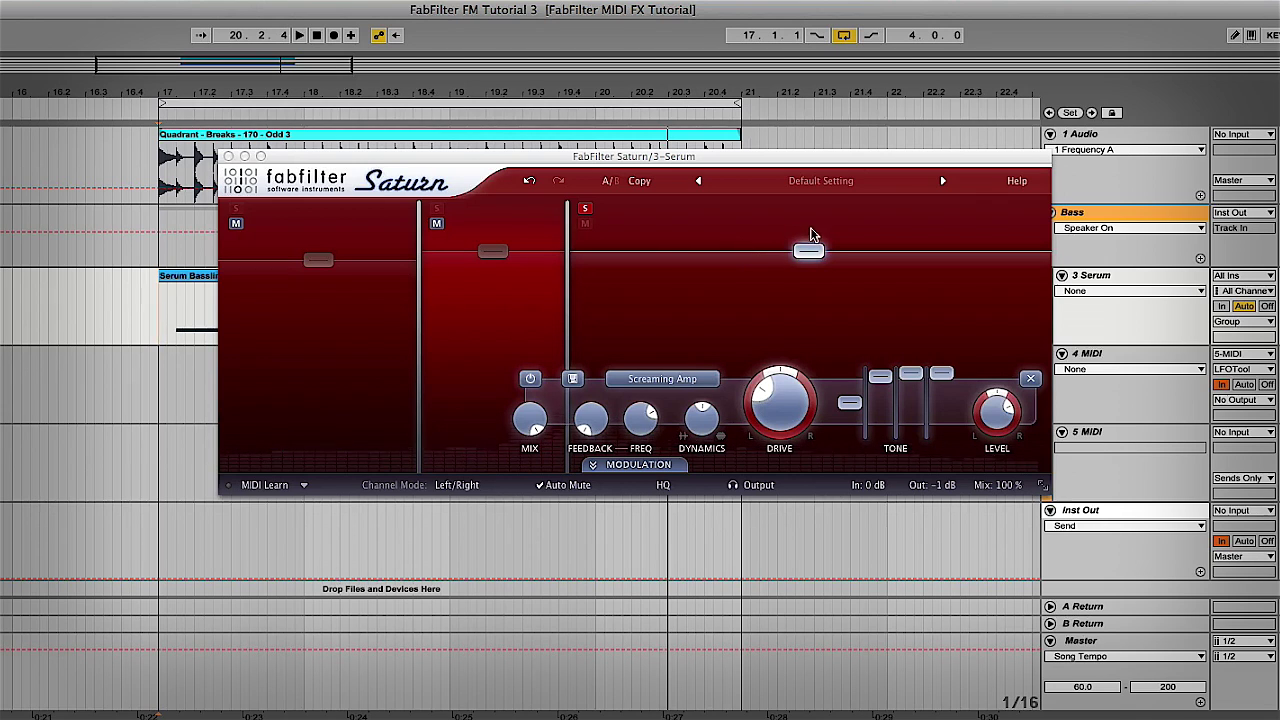
Take Saturn's high band out of solo and play the bassline through all three bands.
{"action": "left_click", "coordinate": [585, 208]}
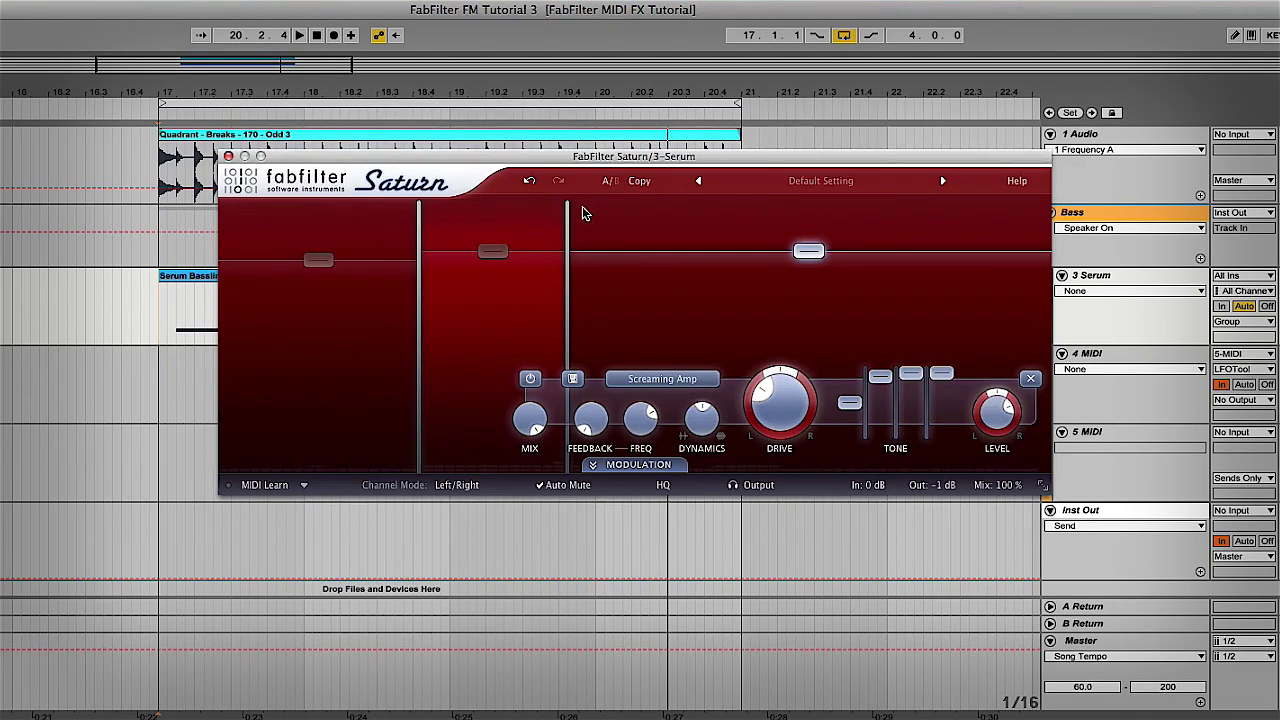
{"action": "key", "text": "space"}
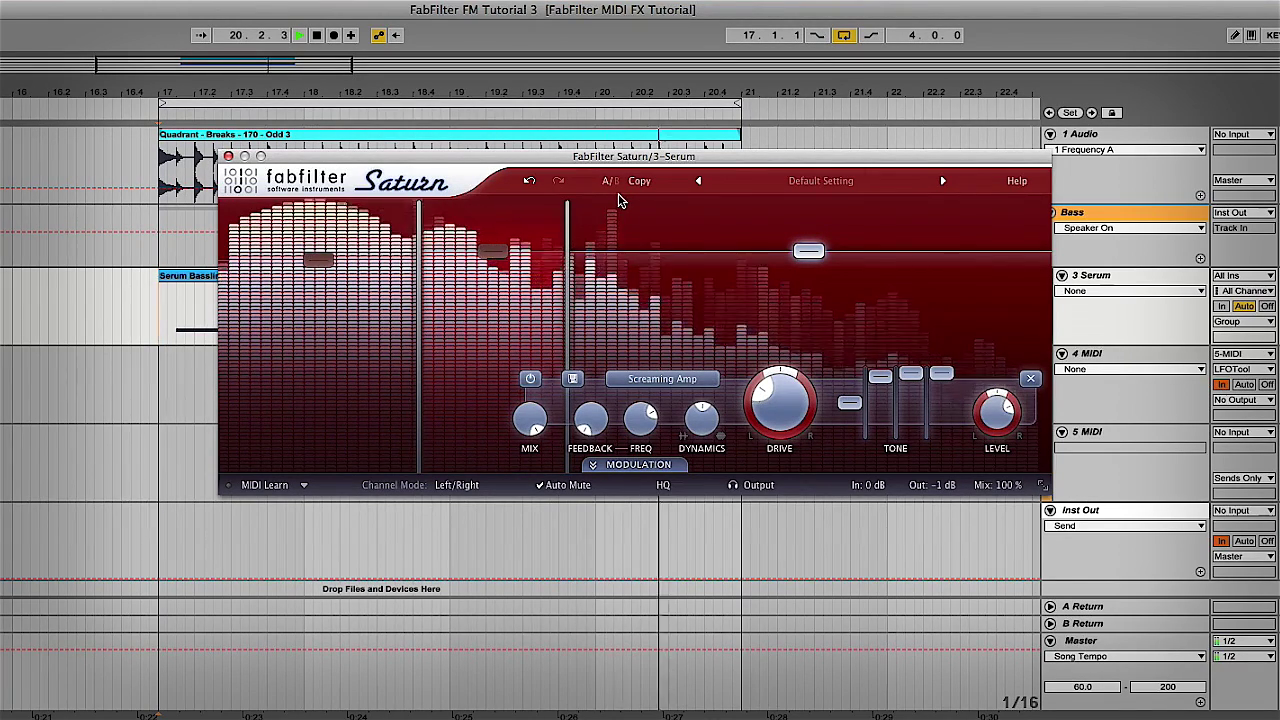
{"action": "key", "text": "space"}
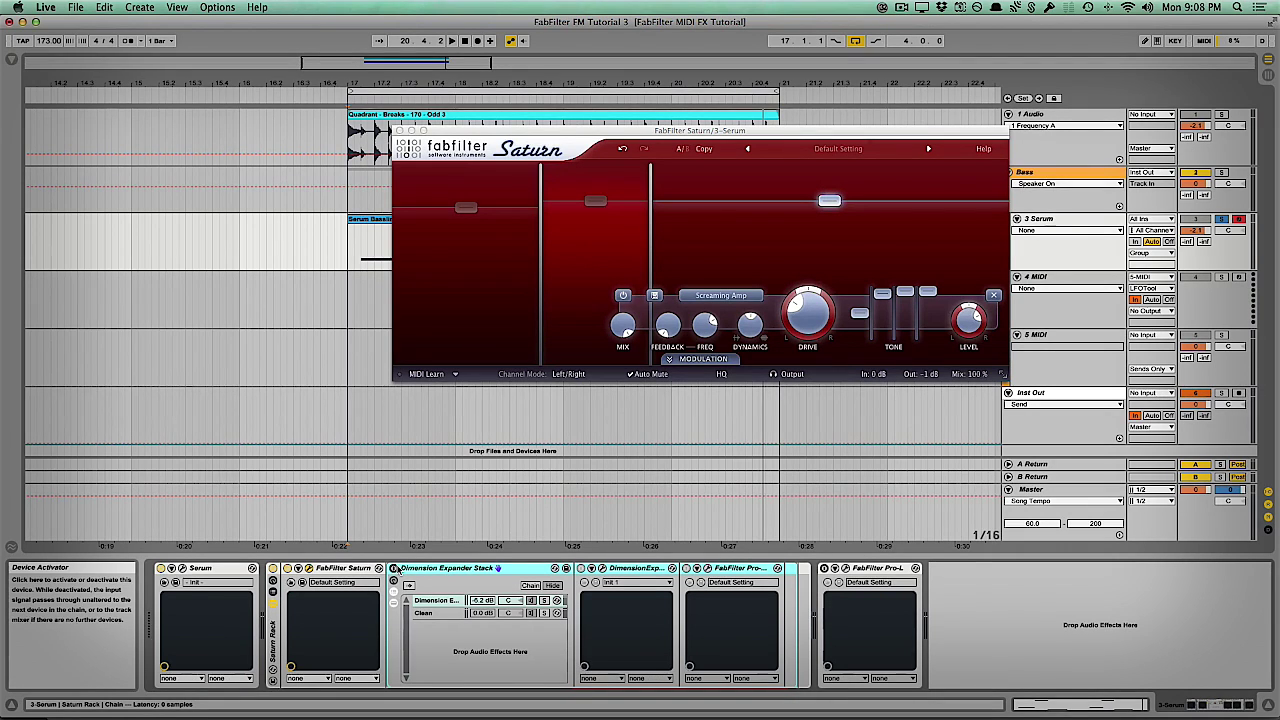
Activate the Dimension Expander Stack, select its Dimension Expander chain and open that plug-in's window just below Saturn.
{"action": "left_click", "coordinate": [394, 568]}
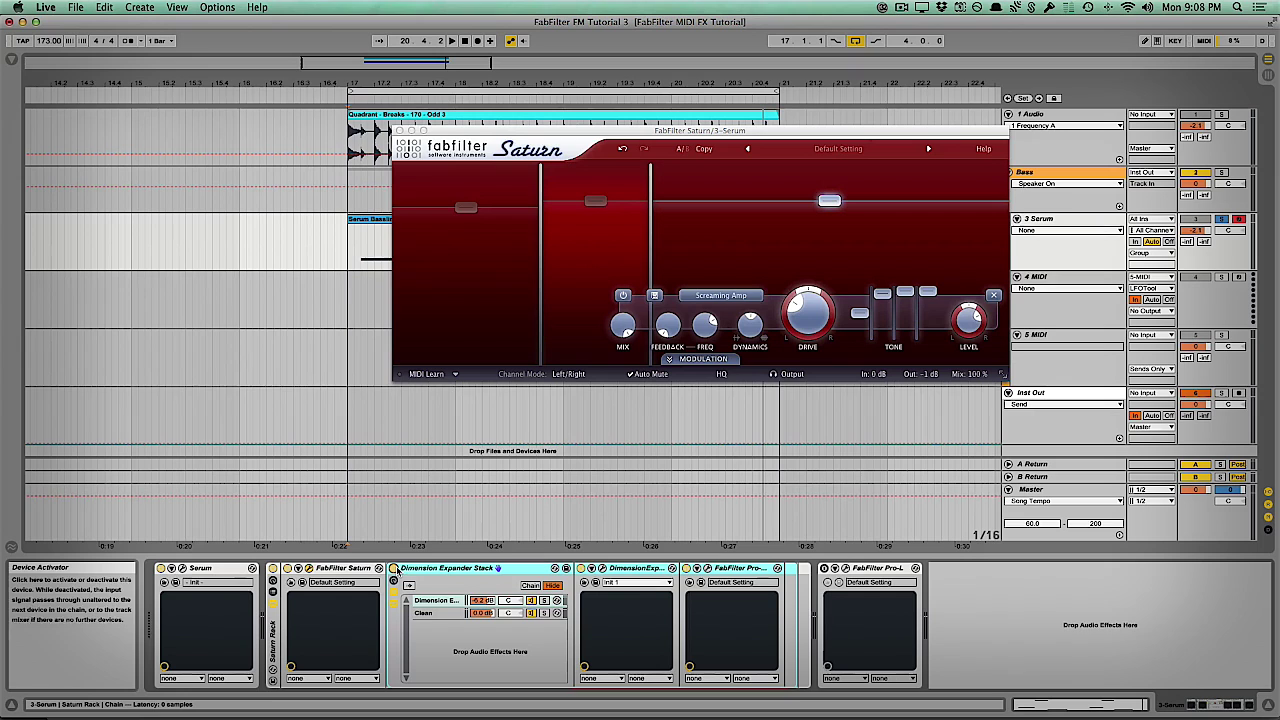
{"action": "left_click", "coordinate": [452, 600]}
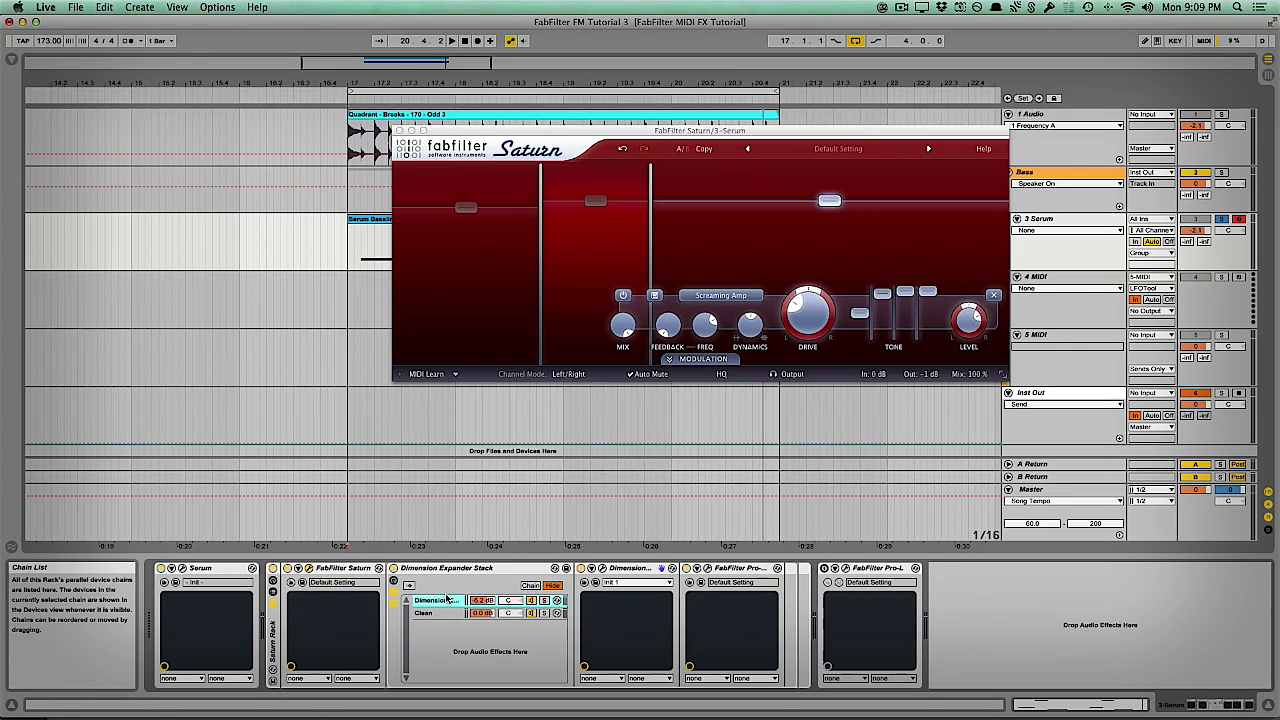
{"action": "left_click", "coordinate": [601, 568]}
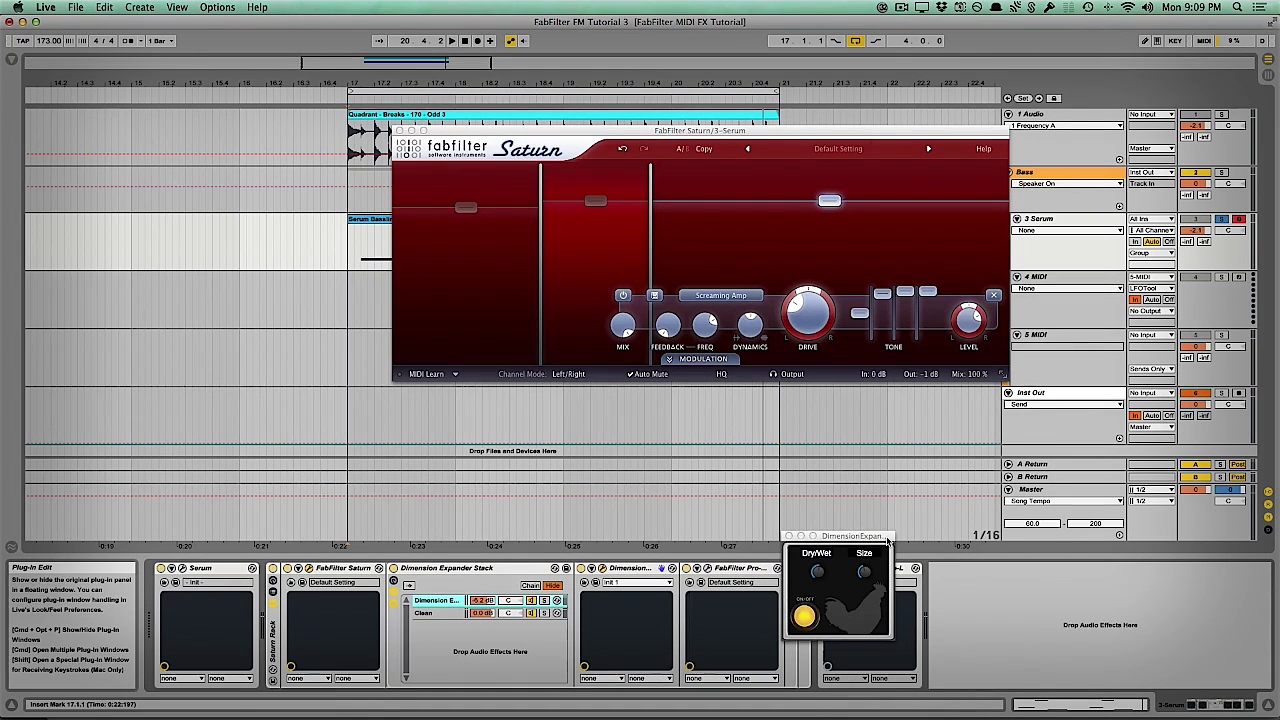
{"action": "left_click_drag", "start_coordinate": [870, 533], "coordinate": [630, 385]}
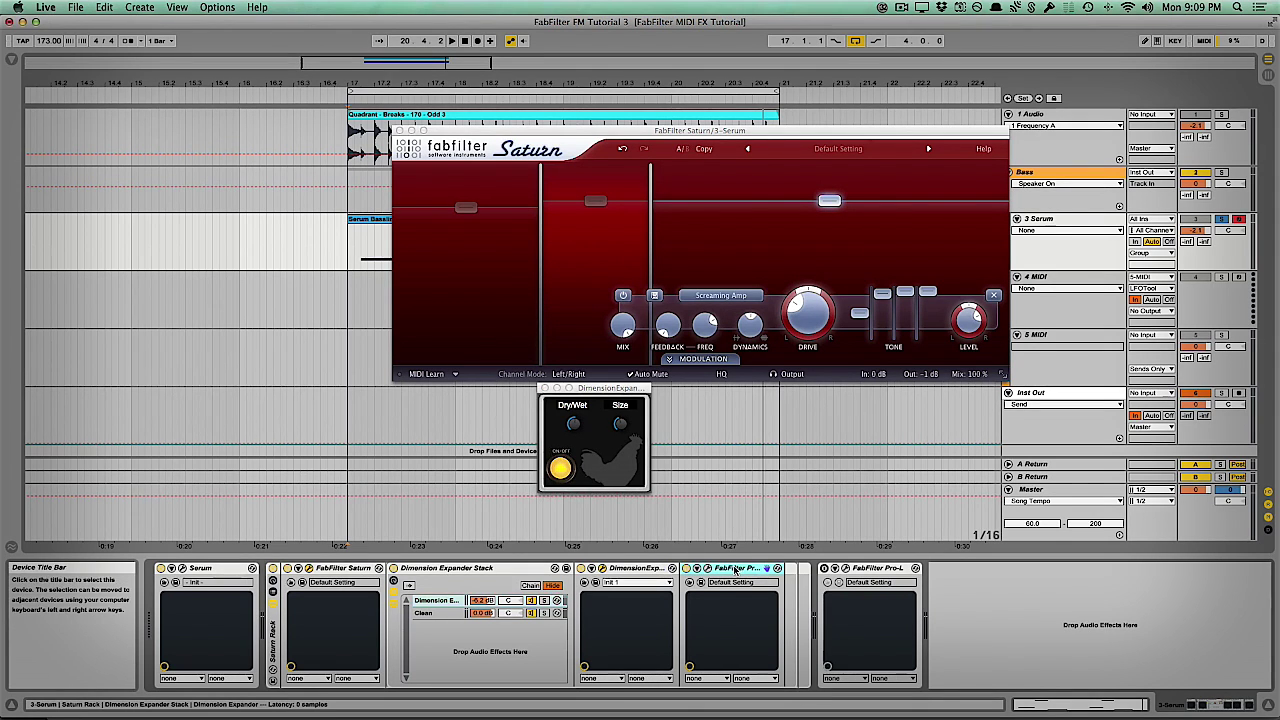
Open the FabFilter Pro-Q 2 in the Dimension Expander chain, inspect its low-cut band and close it again.
{"action": "left_click", "coordinate": [707, 568]}
{"action": "left_click_drag", "start_coordinate": [829, 231], "coordinate": [704, 92]}
{"action": "mouse_move", "coordinate": [638, 252]}
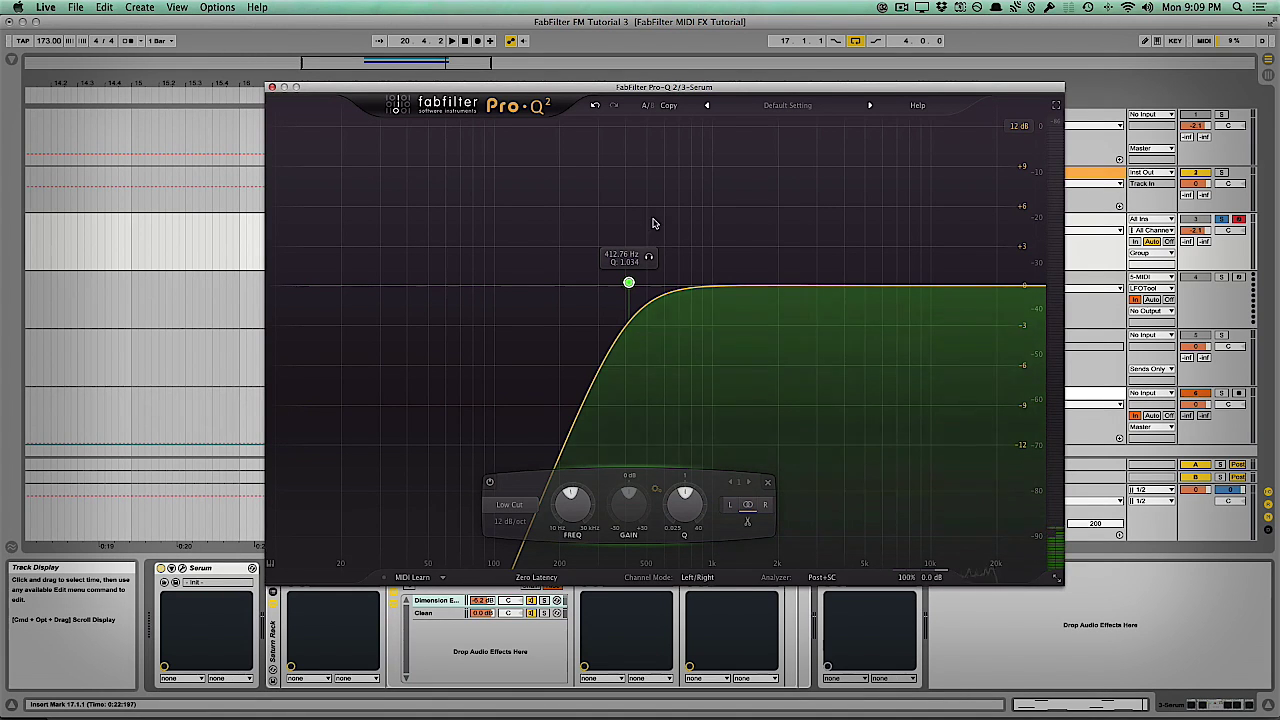
{"action": "left_click", "coordinate": [272, 87]}
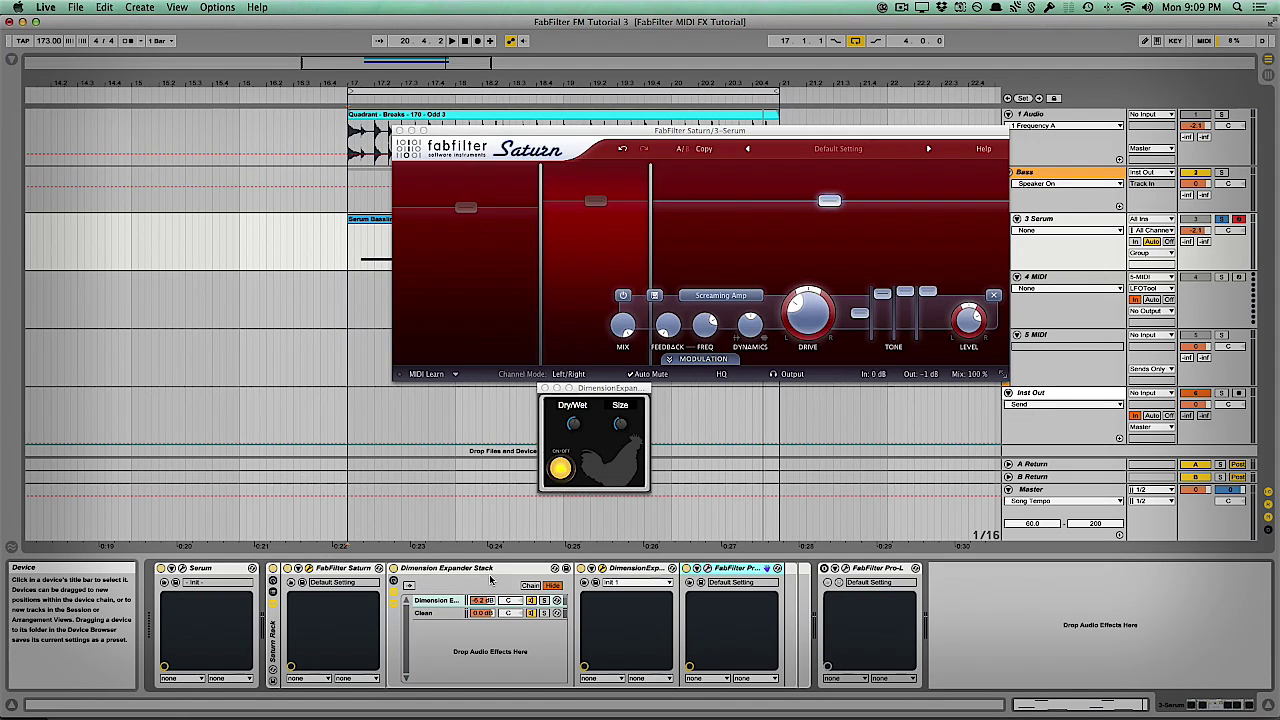
Play the bassline from bar 17 with the expander stack active and close the Saturn and Dimension Expander windows.
{"action": "left_click", "coordinate": [354, 240]}
{"action": "key", "text": "space"}
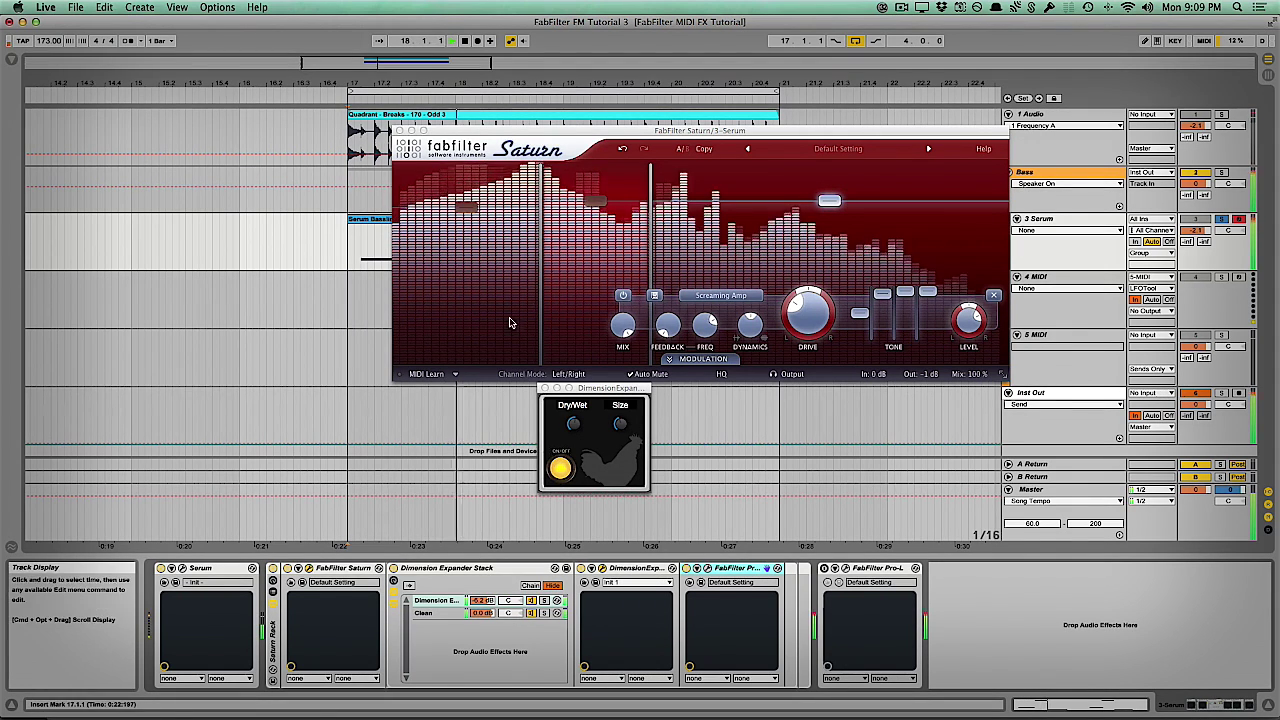
{"action": "left_click", "coordinate": [401, 131]}
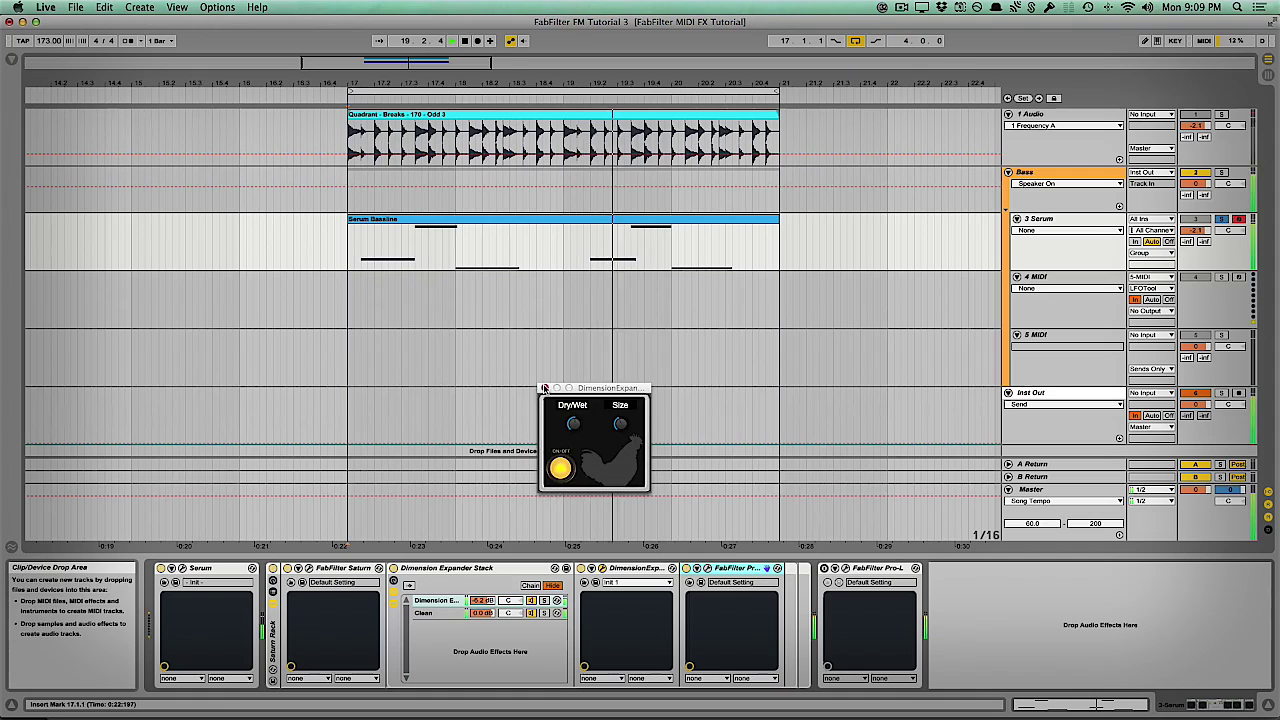
{"action": "left_click", "coordinate": [543, 388]}
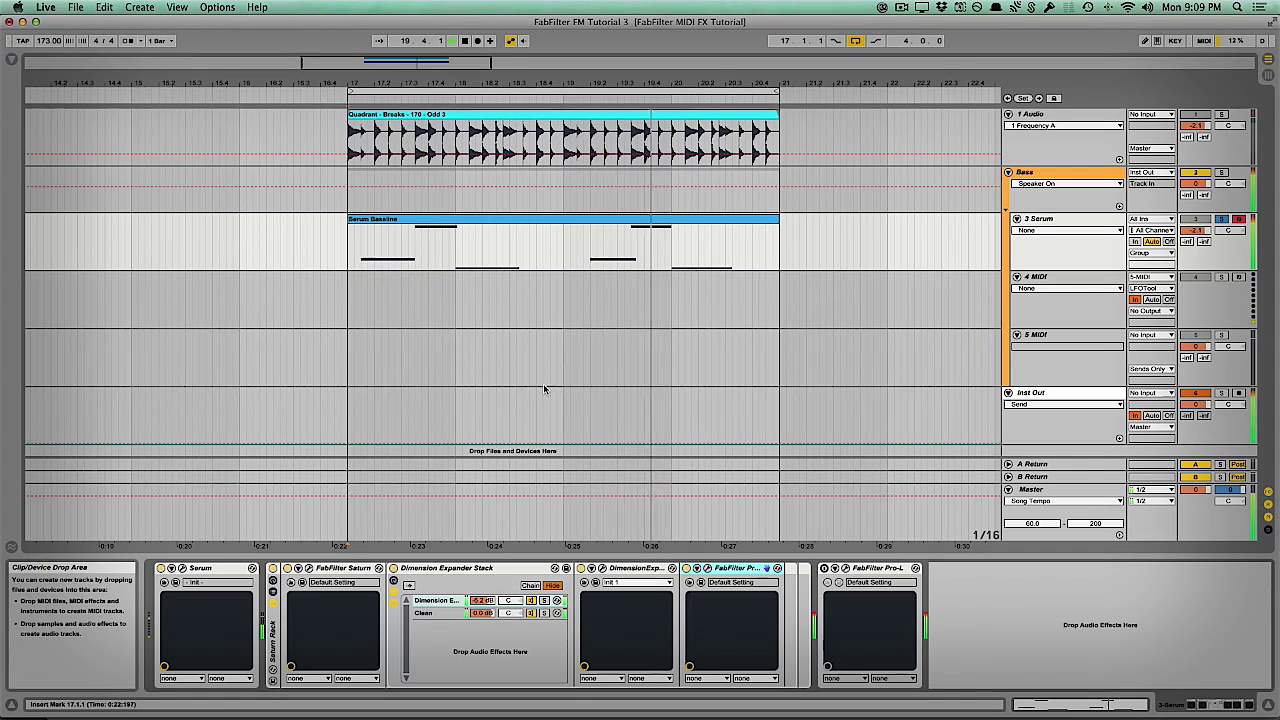
Take the Serum track out of solo, audition the bassline together with the breaks and stop playback.
{"action": "left_click", "coordinate": [1222, 220]}
{"action": "left_click", "coordinate": [1222, 220]}
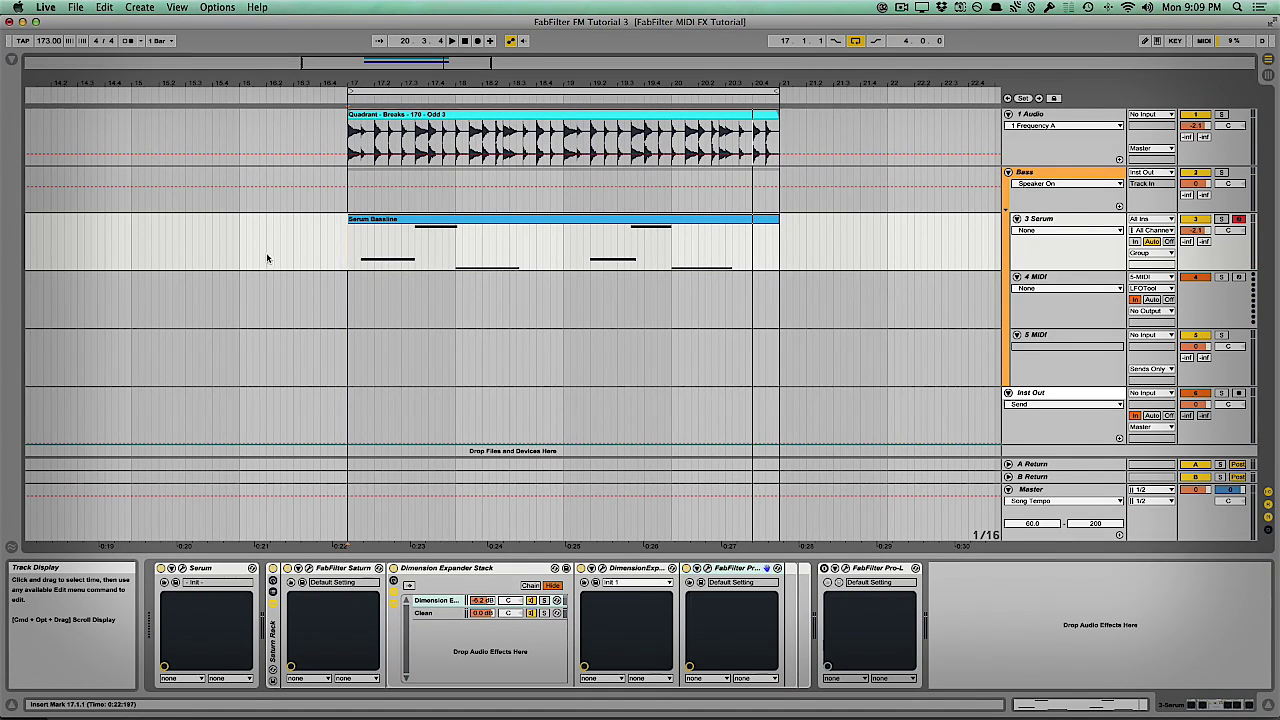
{"action": "key", "text": "space"}
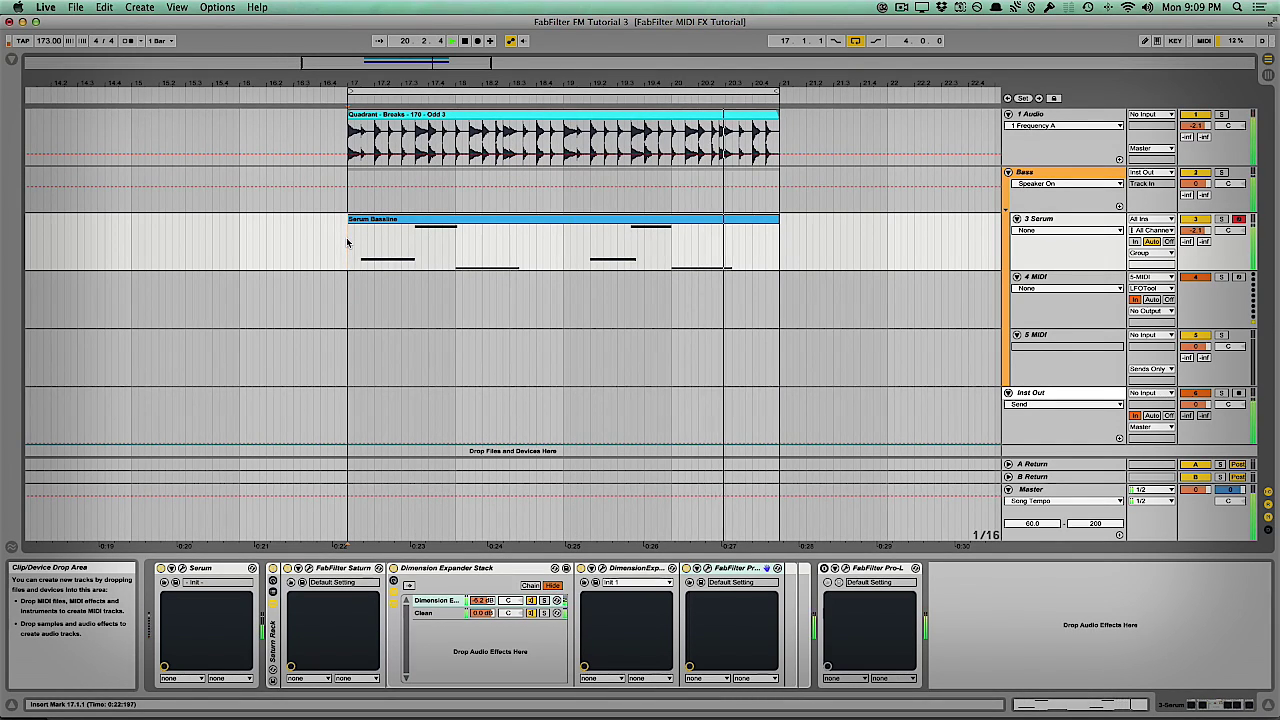
{"action": "key", "text": "space"}
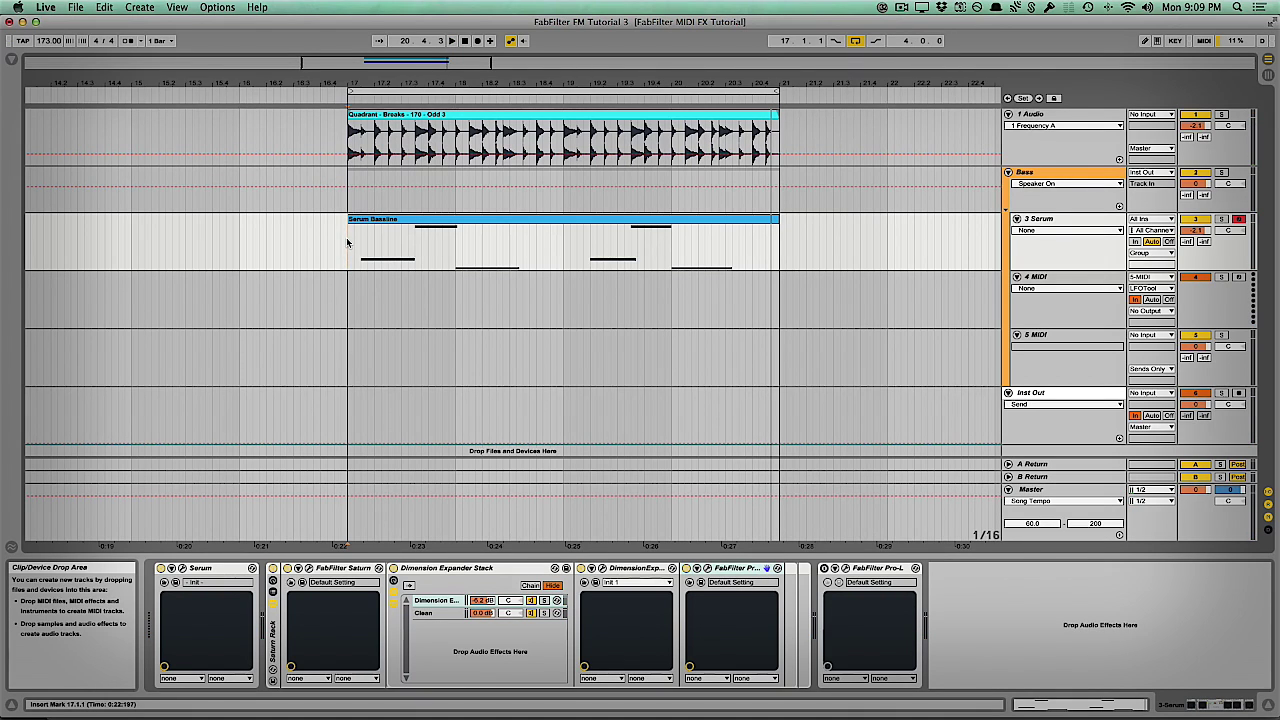